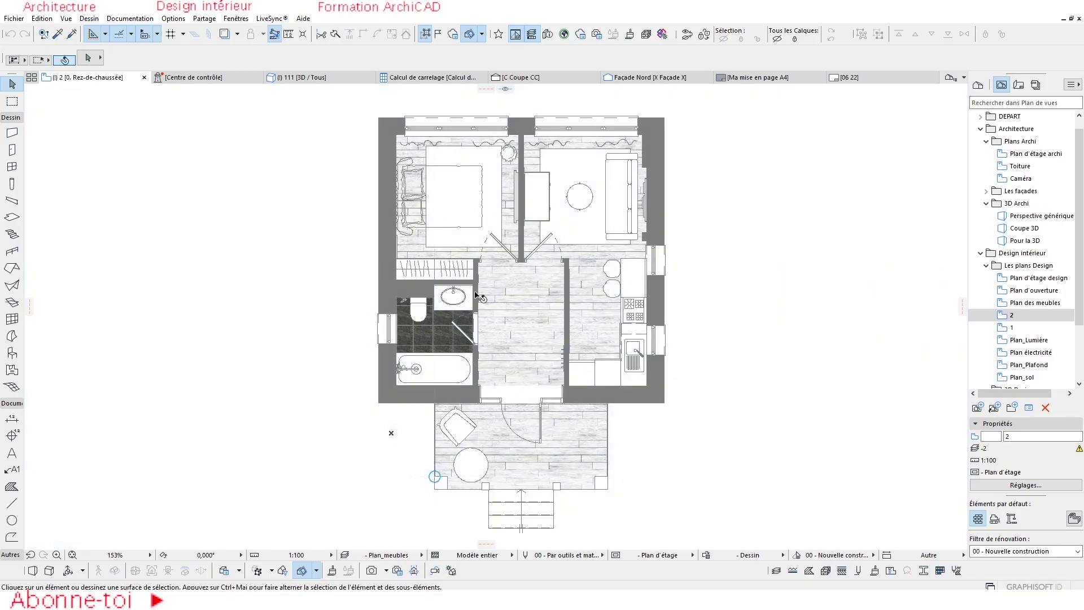
{"action": "scroll", "coordinate": [586, 248], "scroll_direction": "down", "scroll_amount": 3}
{"action": "scroll", "coordinate": [604, 271], "scroll_direction": "up", "scroll_amount": 5}
{"action": "middle_click_drag", "start_coordinate": [484, 290], "coordinate": [520, 373]}
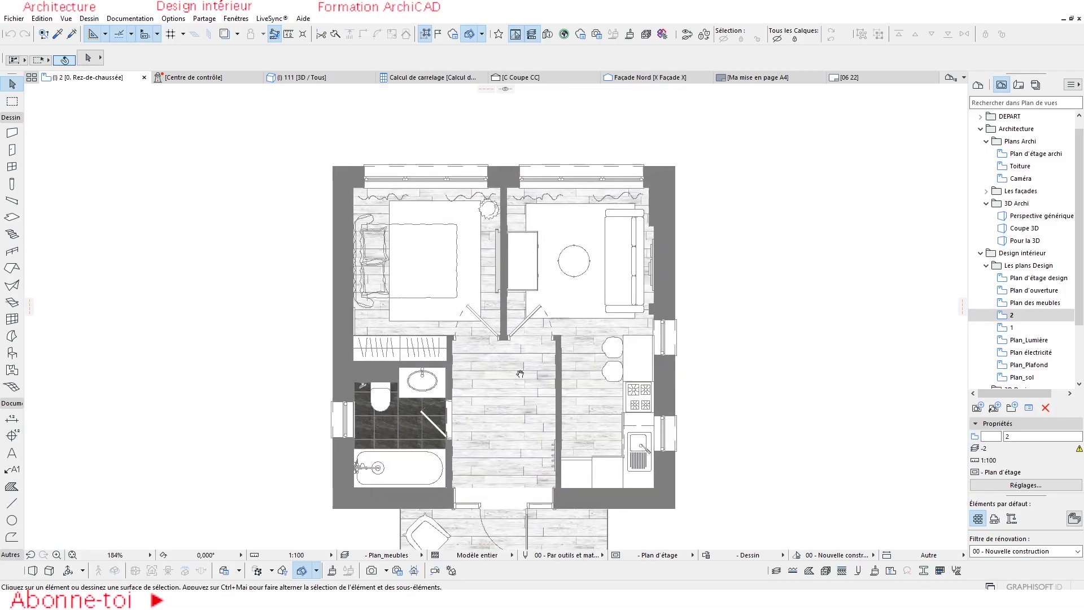
{"action": "scroll", "coordinate": [496, 297], "scroll_direction": "up", "scroll_amount": 2}
{"action": "scroll", "coordinate": [496, 298], "scroll_direction": "down", "scroll_amount": 5}
{"action": "scroll", "coordinate": [559, 303], "scroll_direction": "up", "scroll_amount": 3}
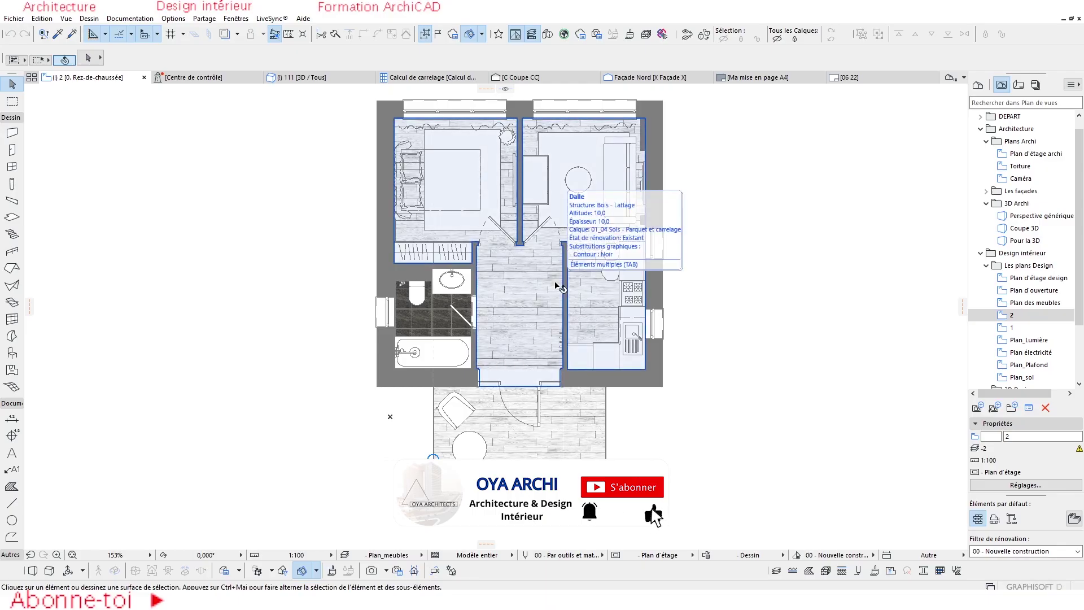
{"action": "scroll", "coordinate": [557, 286], "scroll_direction": "down", "scroll_amount": 1}
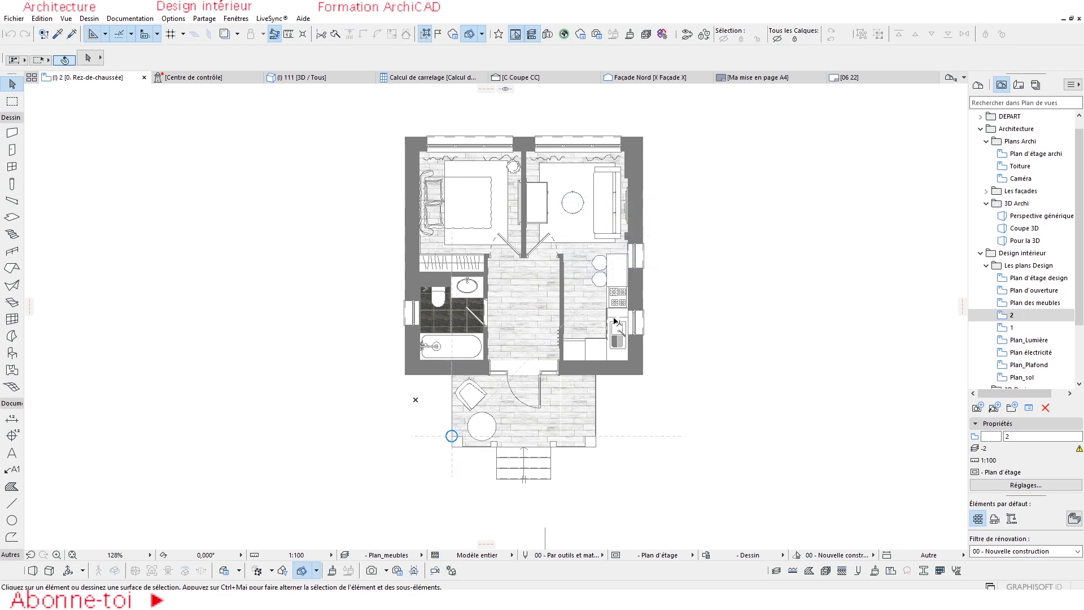
{"action": "scroll", "coordinate": [645, 348], "scroll_direction": "up", "scroll_amount": 1}
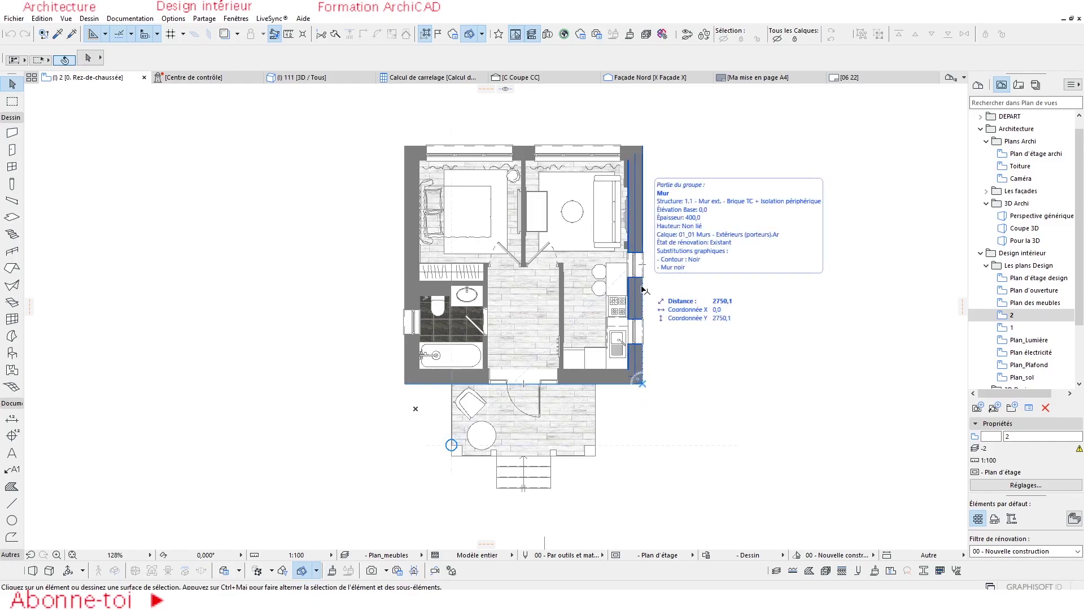
{"action": "scroll", "coordinate": [643, 289], "scroll_direction": "up", "scroll_amount": 1}
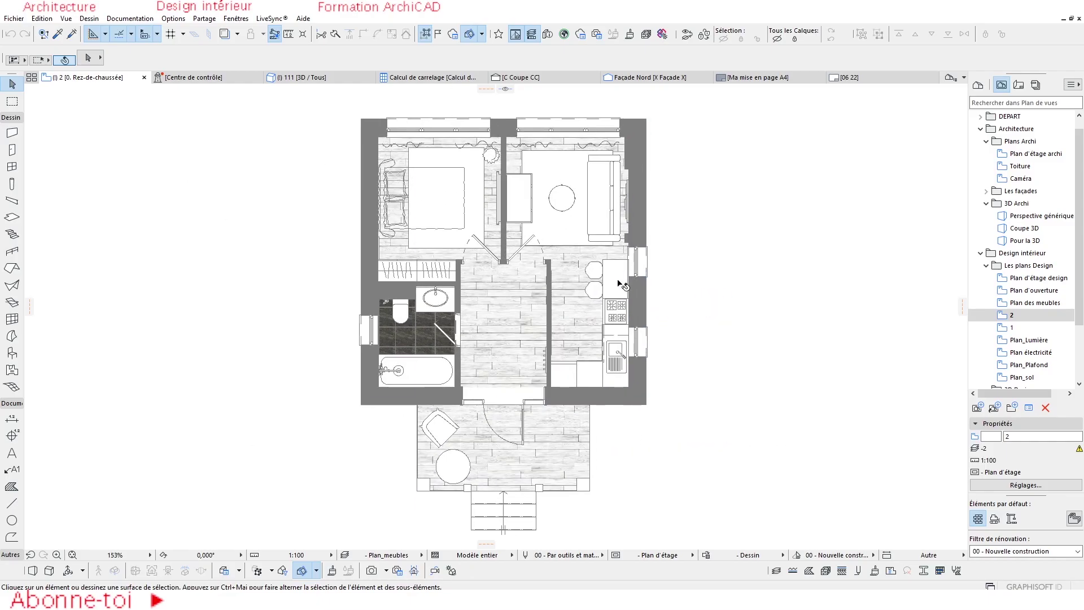
Open the "Plan des meubles" view and switch back to view 2 to compare the two plans.
{"action": "double_click", "coordinate": [1032, 303]}
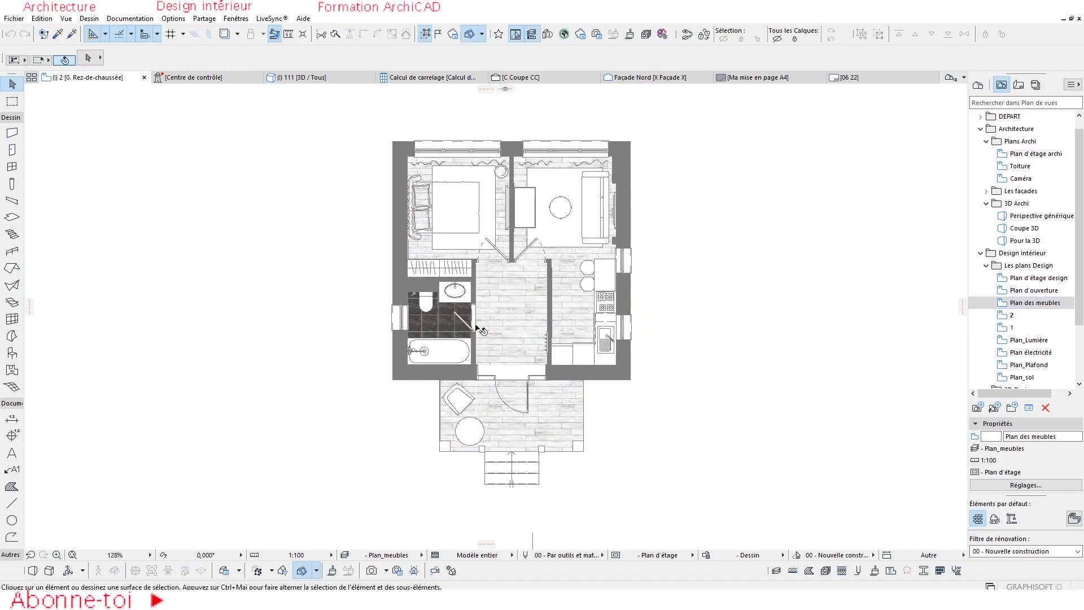
{"action": "double_click", "coordinate": [1015, 316]}
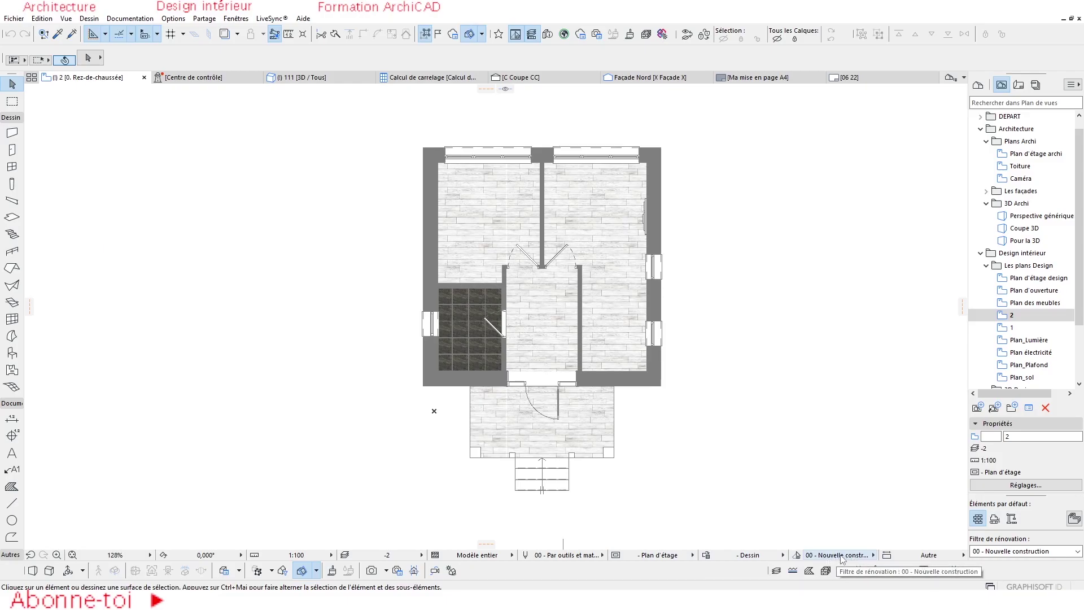
{"action": "scroll", "coordinate": [582, 382], "scroll_direction": "up", "scroll_amount": 2}
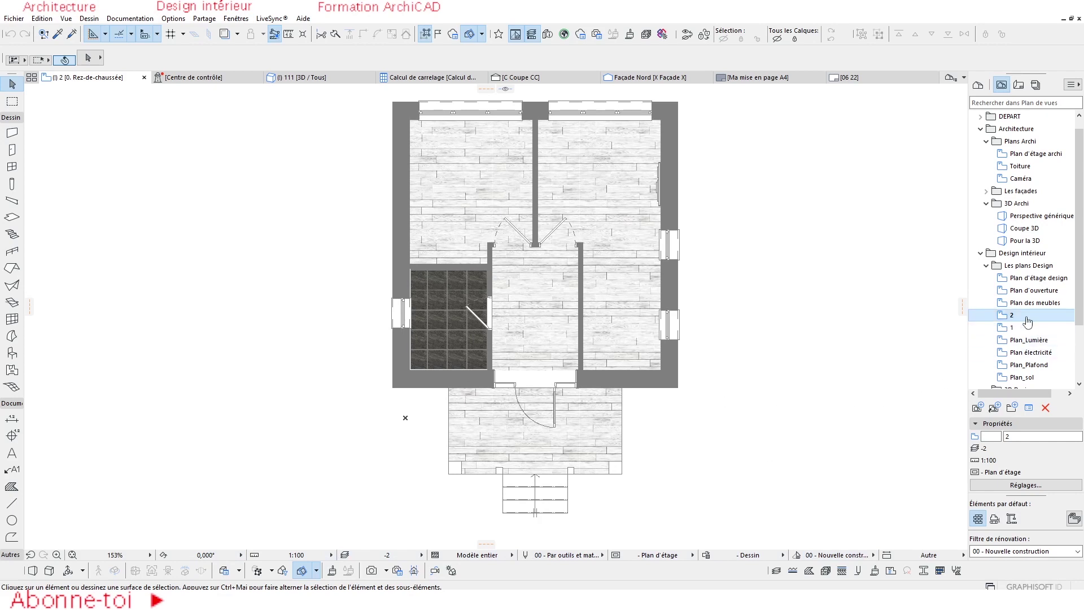
Review the view settings of view 2 and close them without changing anything.
{"action": "left_click", "coordinate": [1022, 485]}
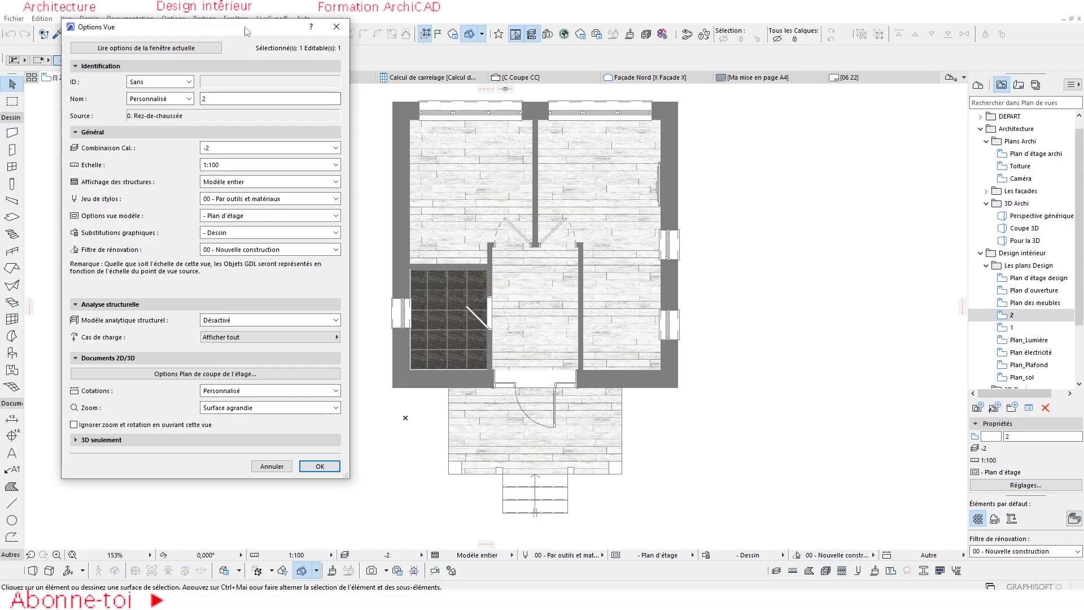
{"action": "left_click_drag", "start_coordinate": [244, 28], "coordinate": [241, 20]}
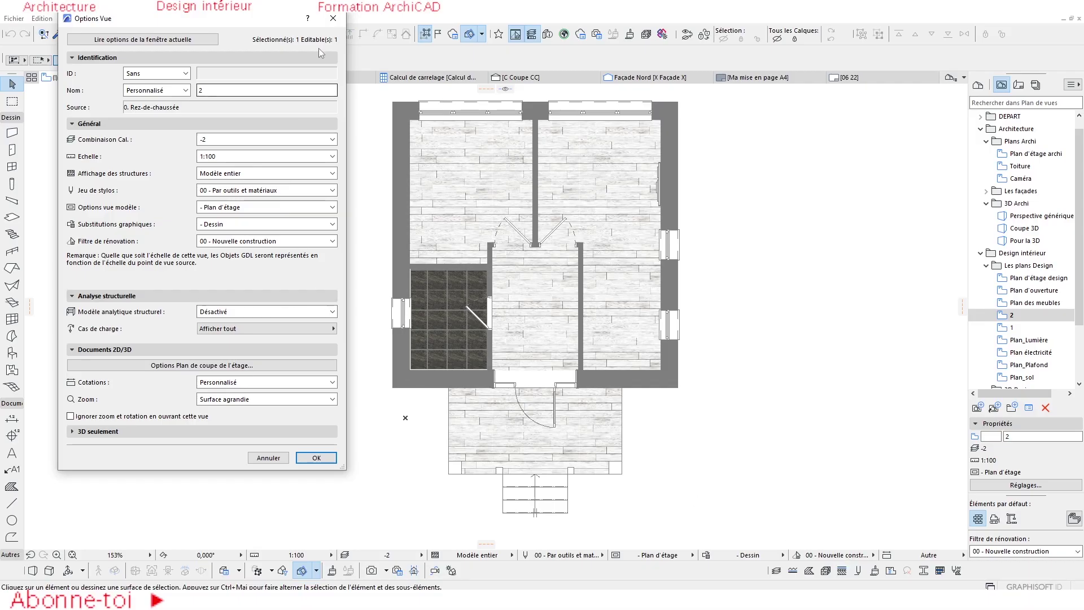
{"action": "left_click", "coordinate": [333, 19]}
{"action": "middle_click_drag", "start_coordinate": [660, 283], "coordinate": [626, 293]}
{"action": "left_click", "coordinate": [701, 274]}
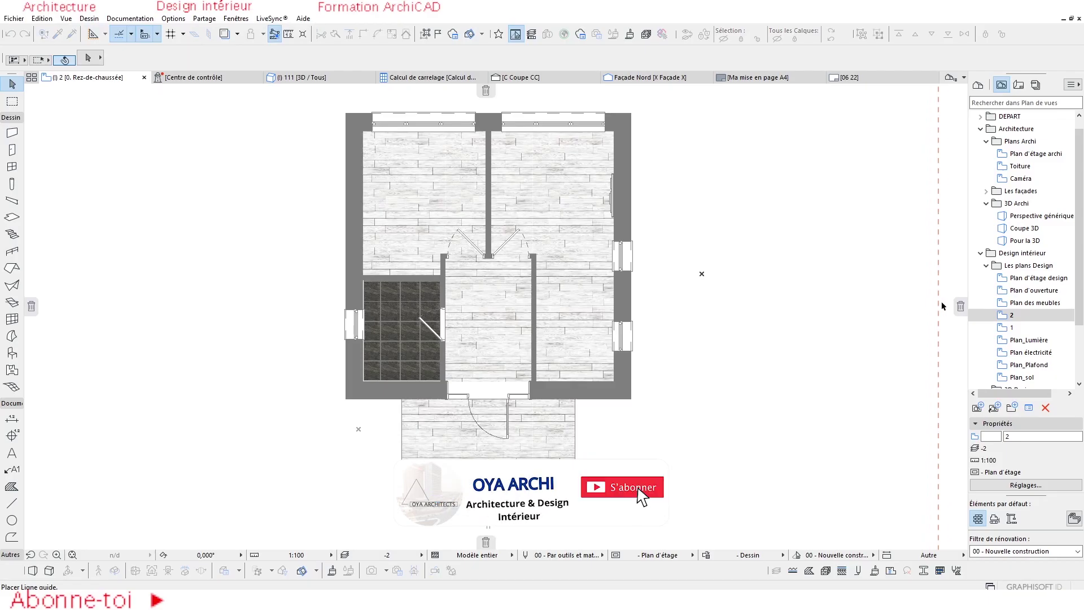
{"action": "left_click_drag", "start_coordinate": [962, 305], "coordinate": [950, 309]}
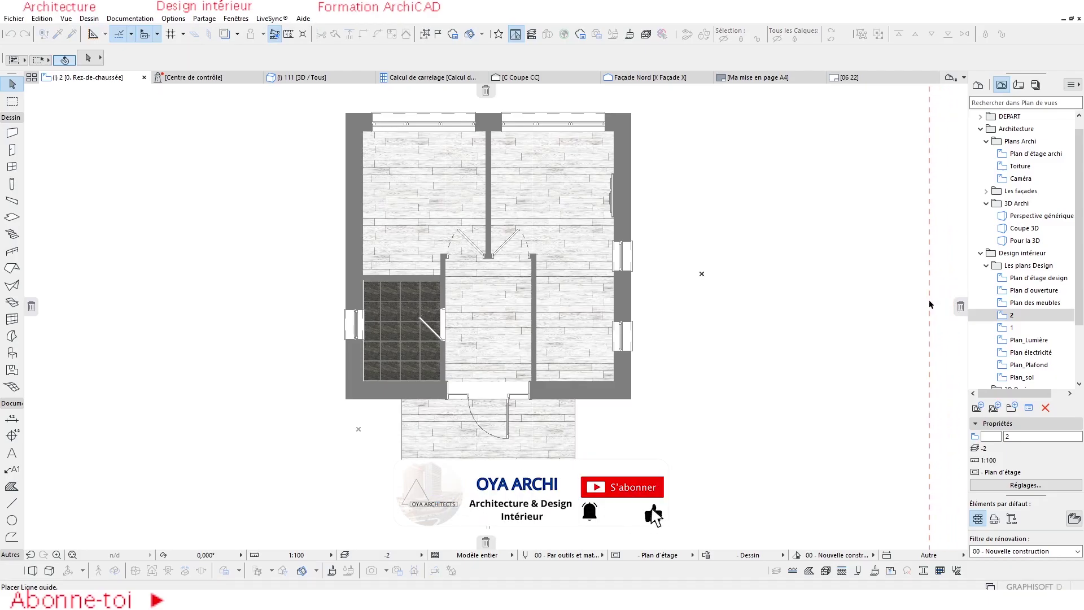
{"action": "key", "text": "Escape"}
{"action": "key", "text": "Escape"}
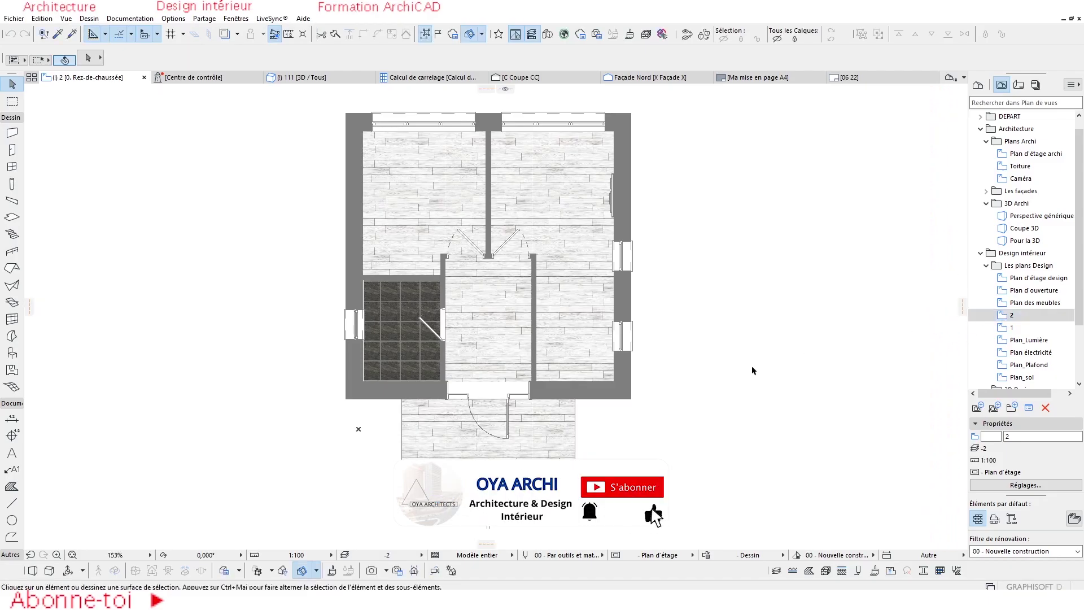
Switch the layer combination in view 2 to Plan_meubles without saving it to the view.
{"action": "left_click", "coordinate": [382, 558]}
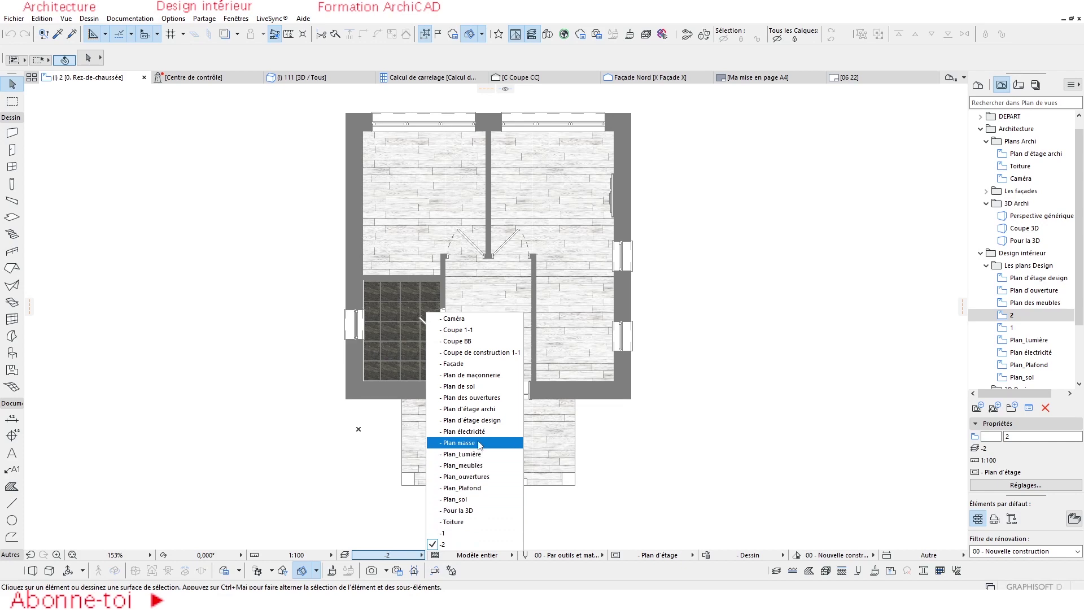
{"action": "left_click", "coordinate": [479, 464]}
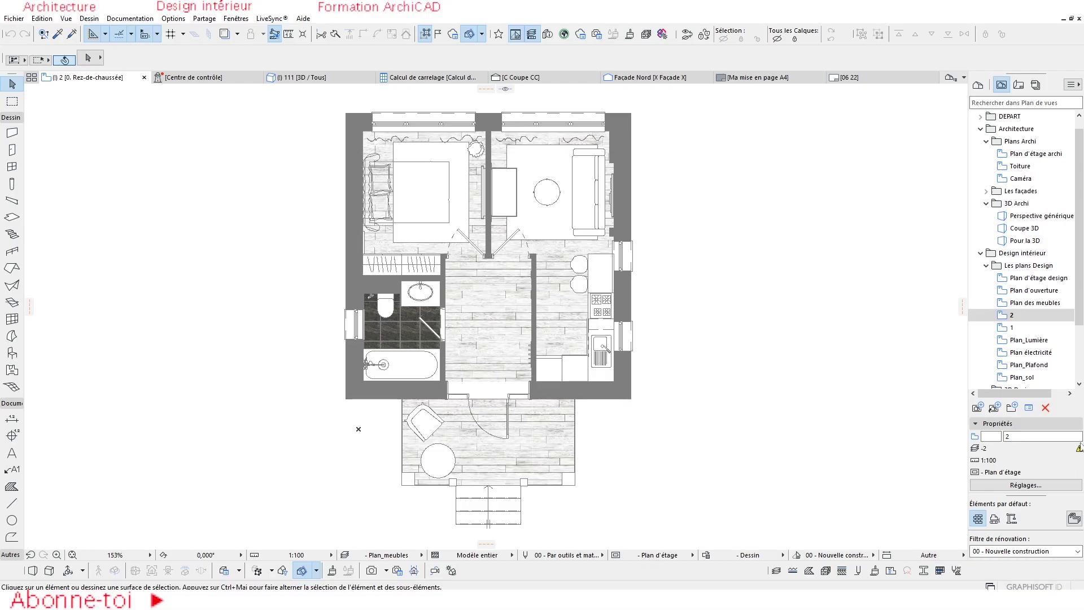
{"action": "left_click", "coordinate": [1031, 318]}
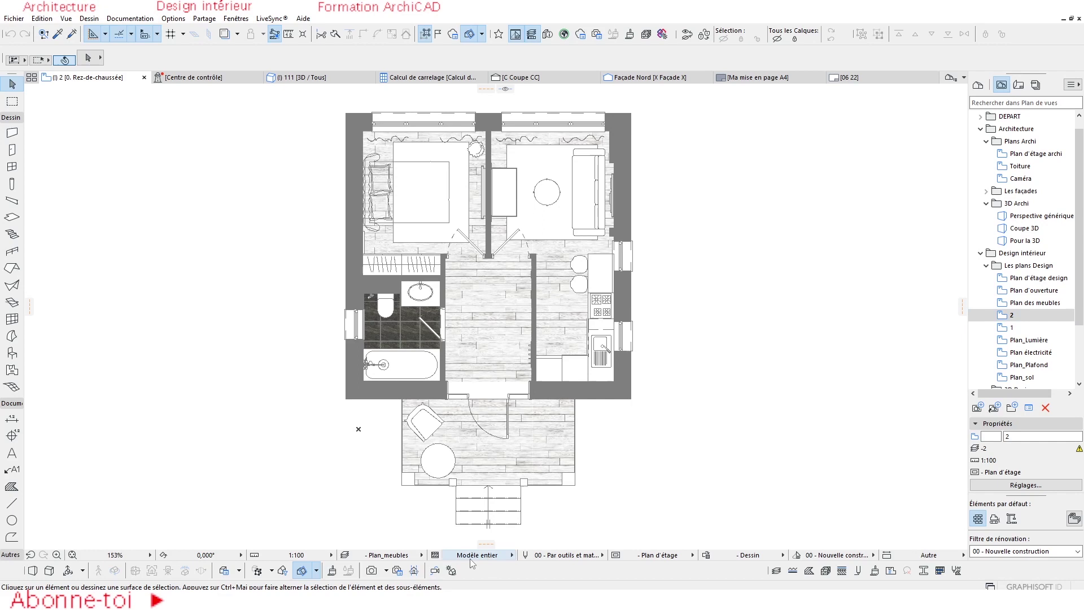
{"action": "left_click", "coordinate": [907, 387]}
{"action": "left_click", "coordinate": [1030, 319]}
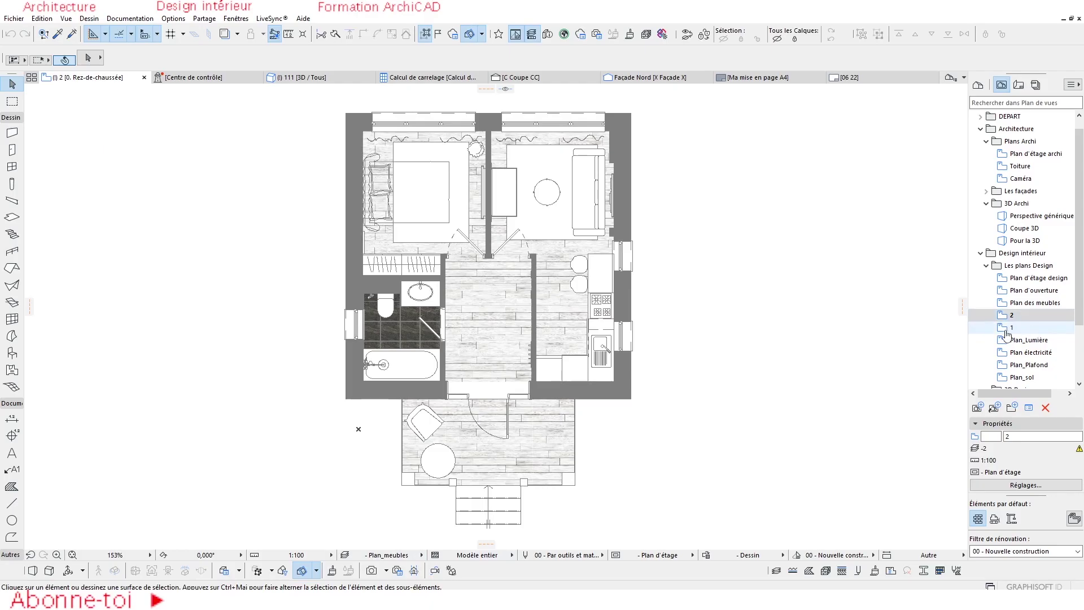
Open view 1 and return to view 2 to reload its saved layer combination.
{"action": "double_click", "coordinate": [1007, 329]}
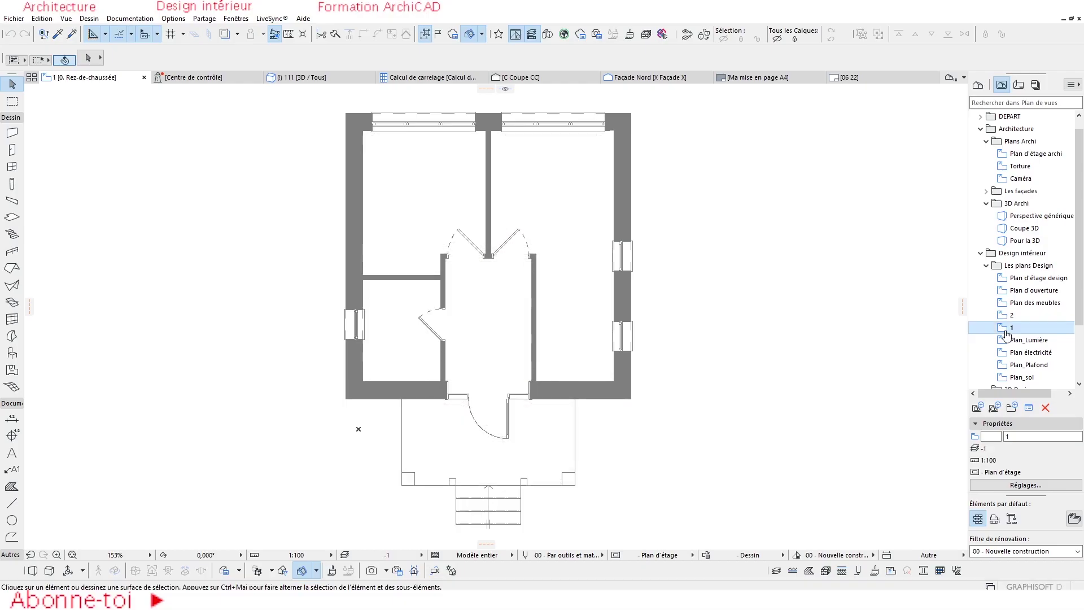
{"action": "scroll", "coordinate": [578, 417], "scroll_direction": "up", "scroll_amount": 6}
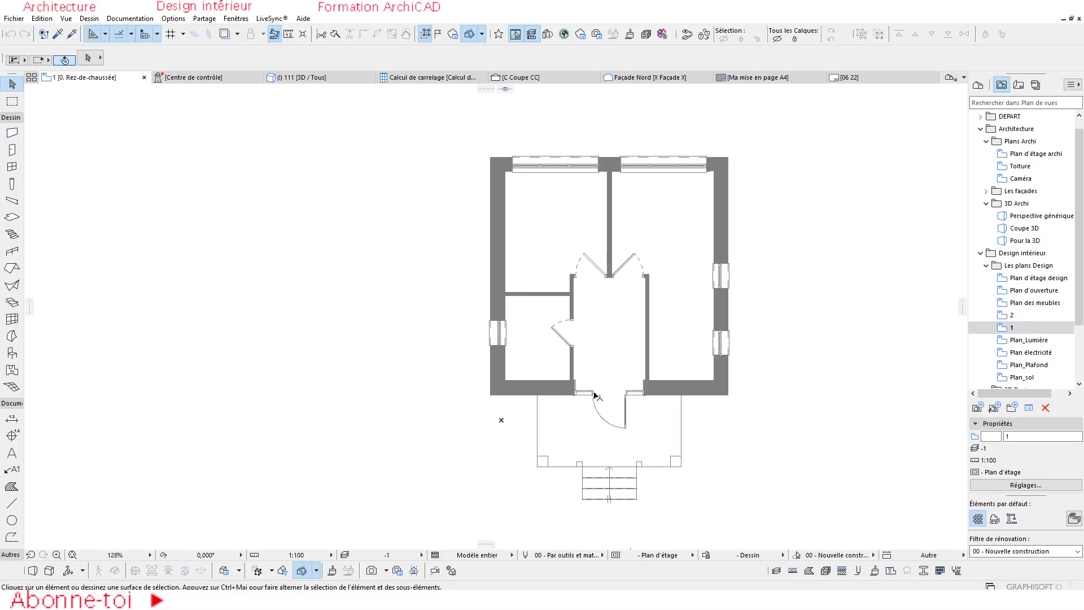
{"action": "scroll", "coordinate": [639, 392], "scroll_direction": "down", "scroll_amount": 1}
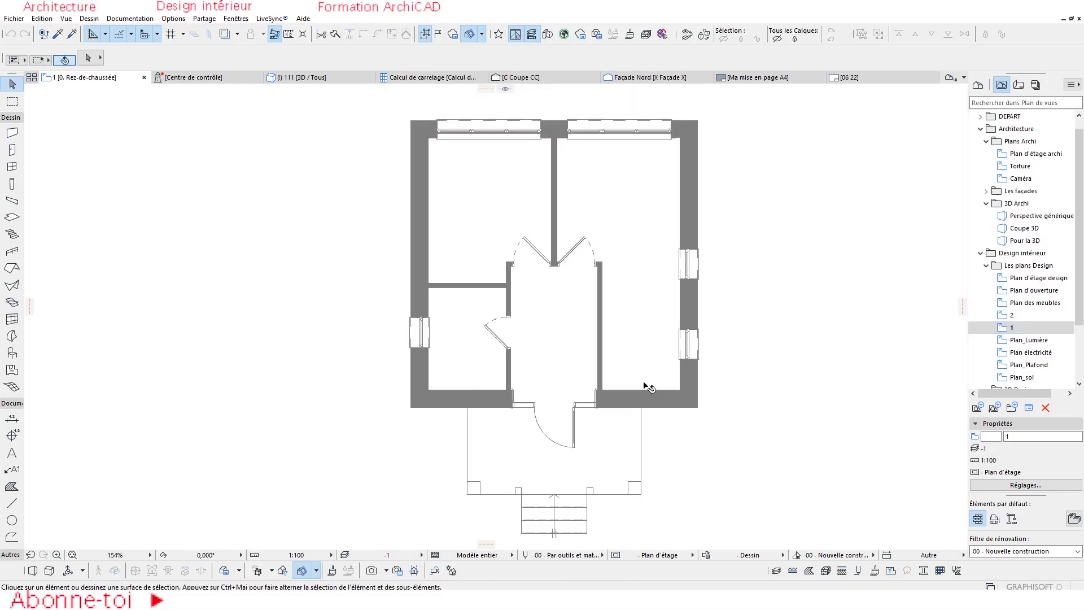
{"action": "double_click", "coordinate": [1011, 317]}
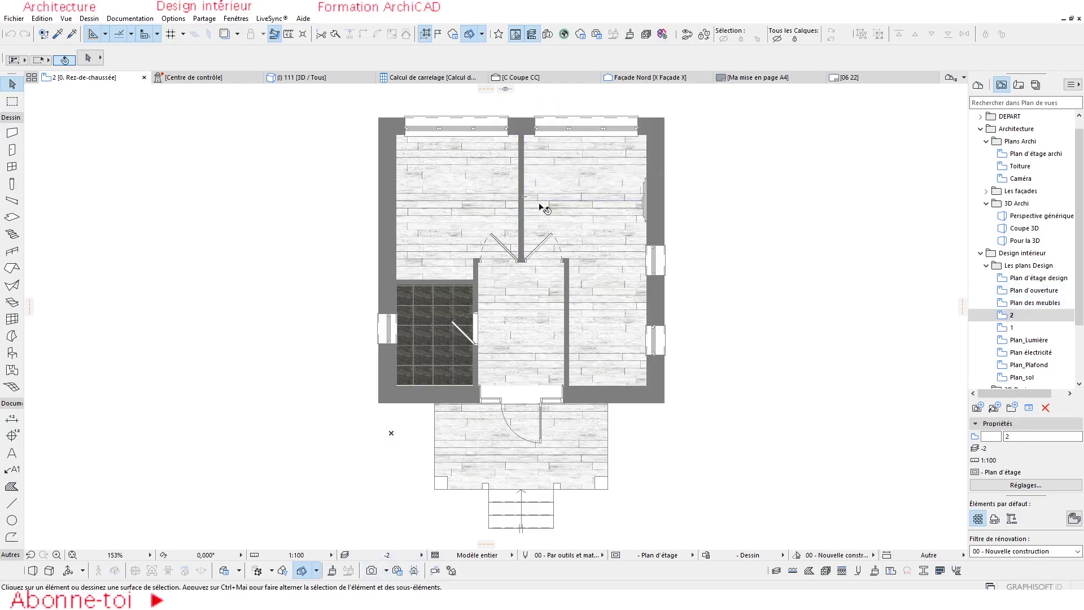
Set the layer combination to Plan_meubles and redefine view 2 with the current window settings.
{"action": "scroll", "coordinate": [675, 147], "scroll_direction": "down", "scroll_amount": 1}
{"action": "middle_click_drag", "start_coordinate": [674, 147], "coordinate": [594, 154]}
{"action": "left_click", "coordinate": [387, 555]}
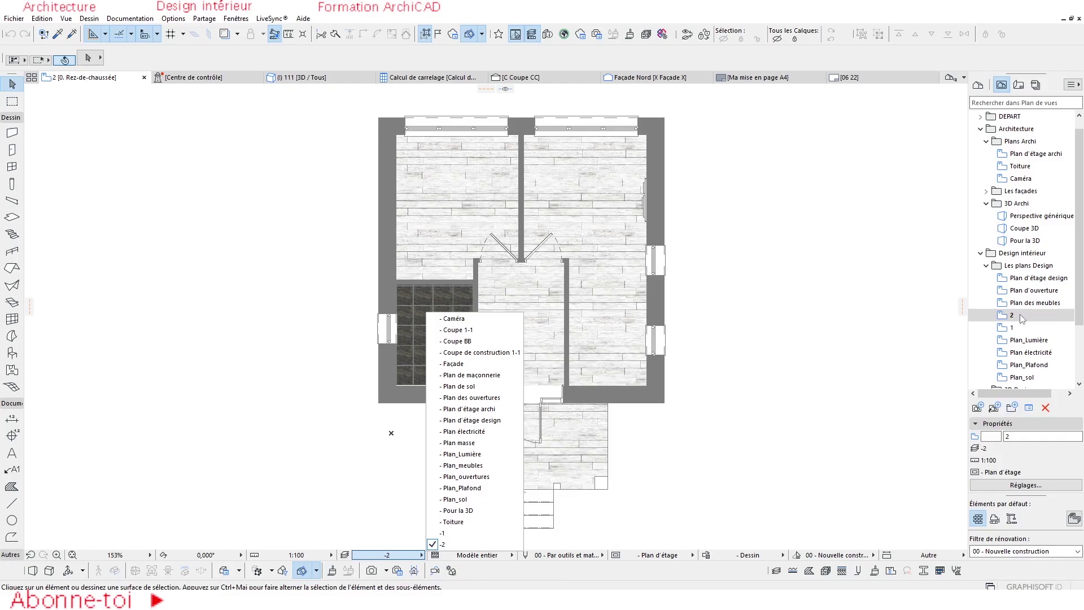
{"action": "left_click", "coordinate": [478, 466]}
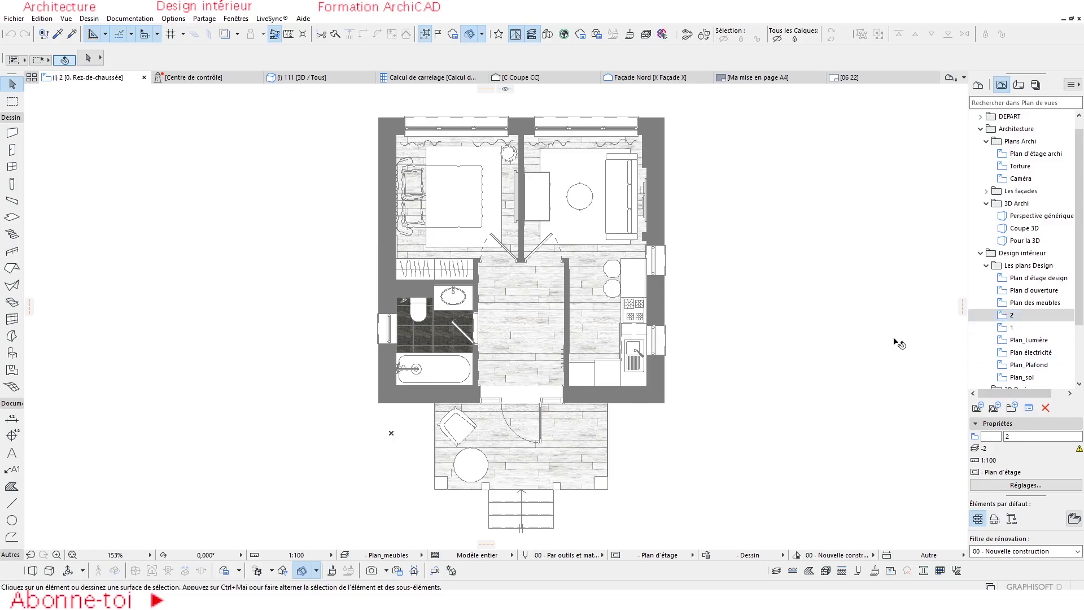
{"action": "right_click", "coordinate": [1015, 318]}
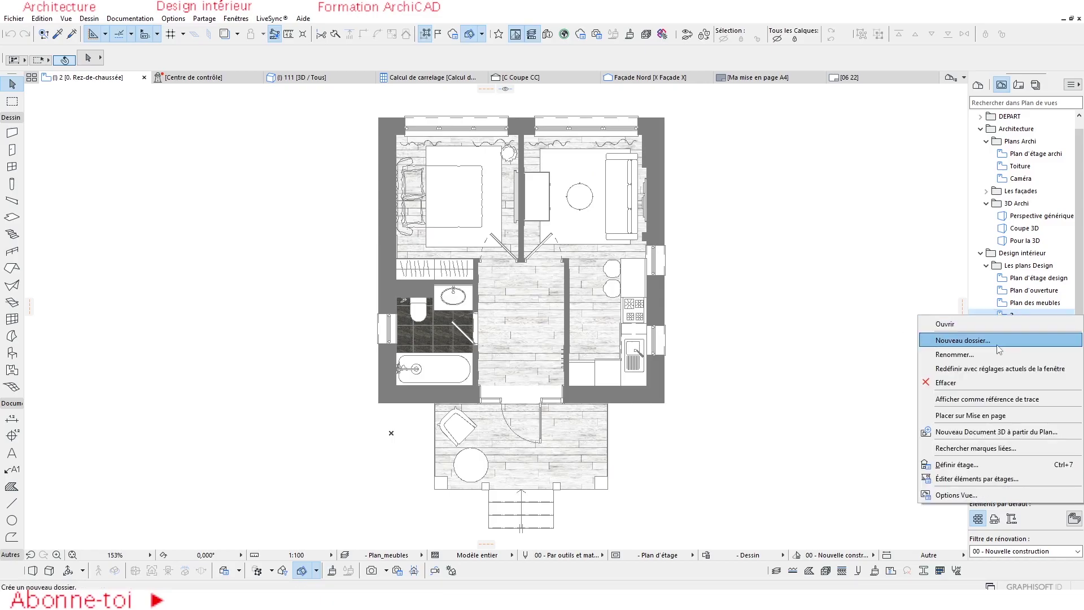
{"action": "left_click", "coordinate": [978, 370]}
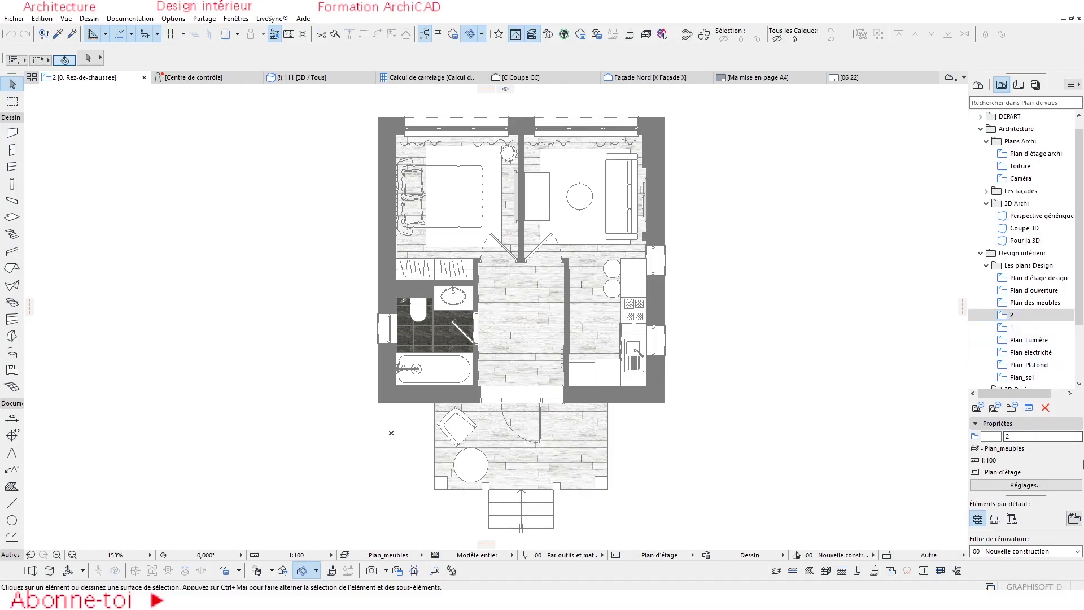
Open view 1 and reopen view 2 to check its redefined settings.
{"action": "left_click", "coordinate": [1023, 333]}
{"action": "double_click", "coordinate": [1024, 333]}
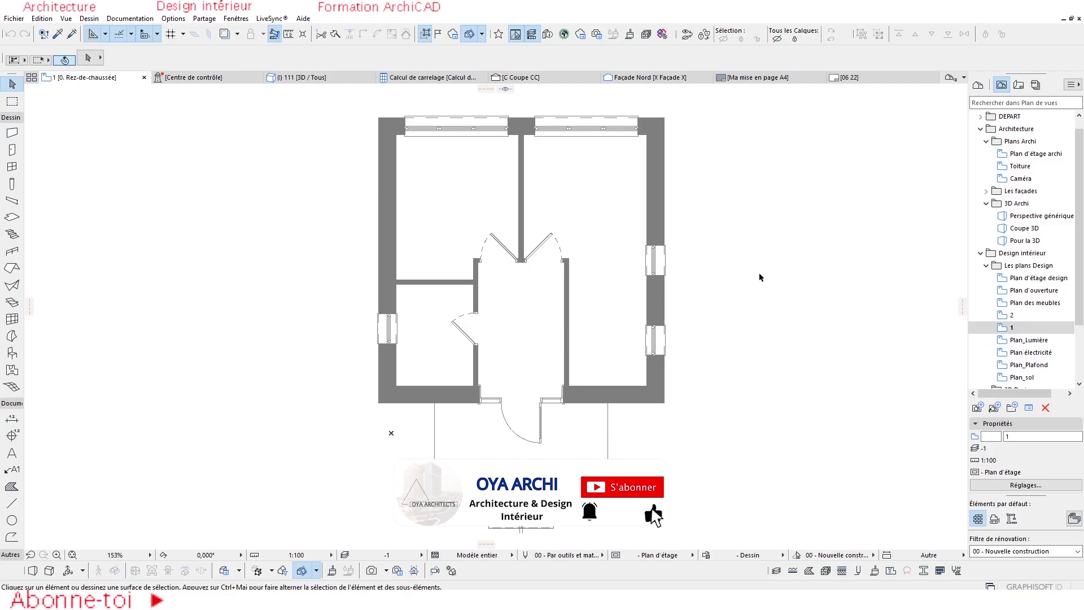
{"action": "double_click", "coordinate": [1014, 316]}
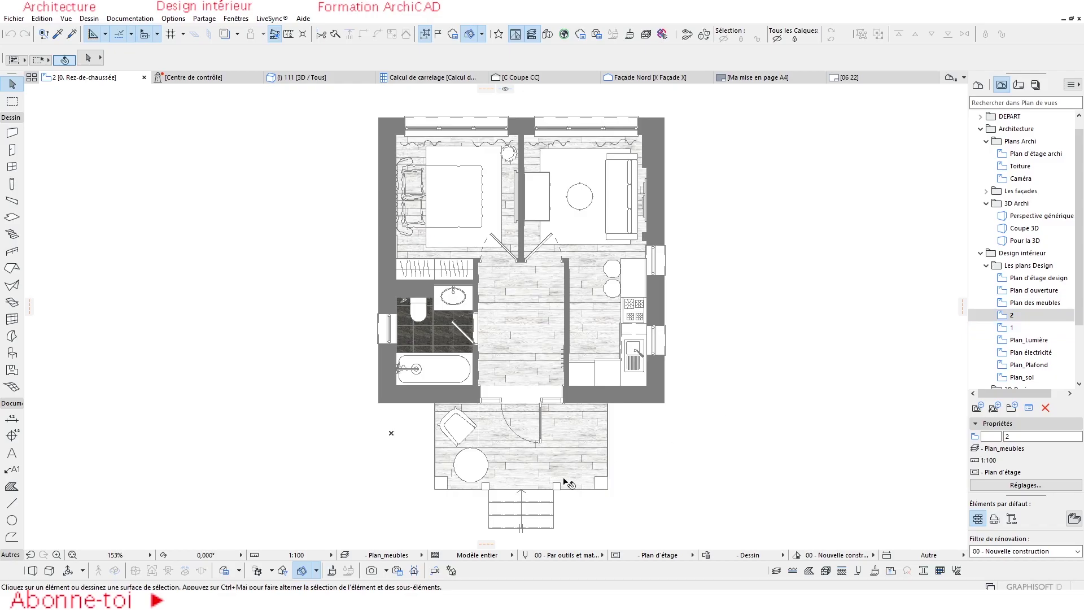
Try the "Plan d'étage design" layer combination on the plan in view 2.
{"action": "left_click", "coordinate": [401, 556]}
{"action": "left_click", "coordinate": [470, 421]}
{"action": "left_click_drag", "start_coordinate": [471, 471], "coordinate": [601, 286]}
{"action": "key", "text": "Escape"}
{"action": "key", "text": "Escape"}
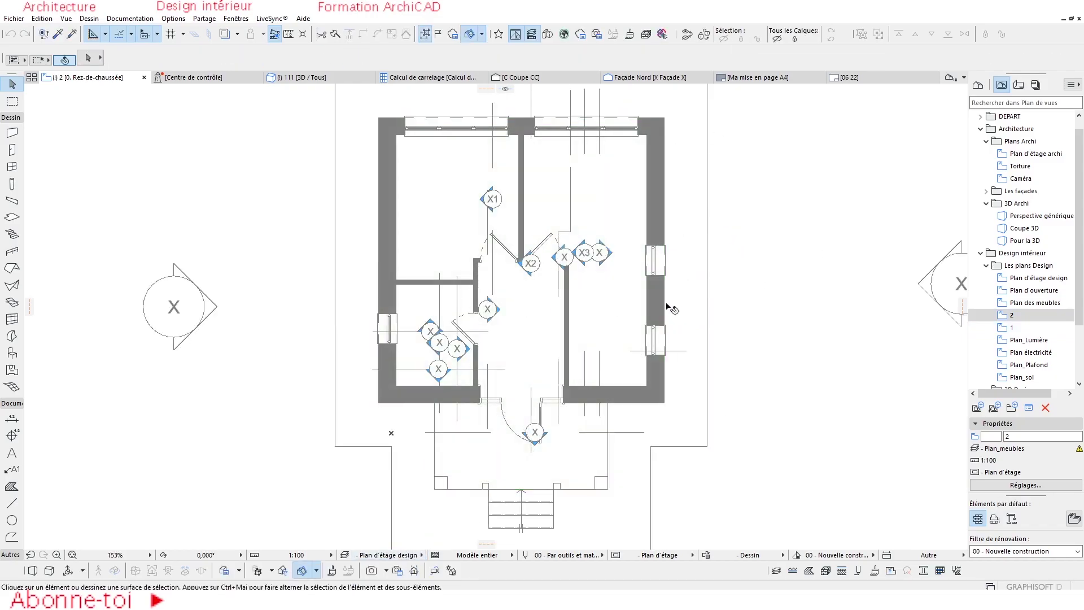
{"action": "scroll", "coordinate": [636, 247], "scroll_direction": "down", "scroll_amount": 3}
{"action": "scroll", "coordinate": [621, 260], "scroll_direction": "up", "scroll_amount": 2}
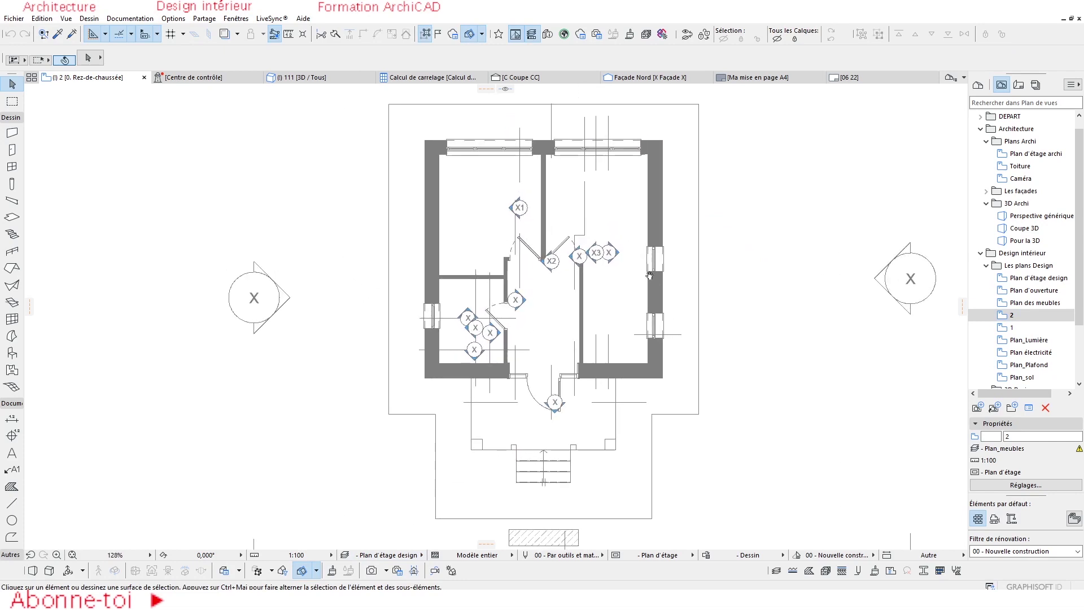
Reopen view 2 to restore its saved layers and redefine it with the current window settings.
{"action": "double_click", "coordinate": [1008, 315]}
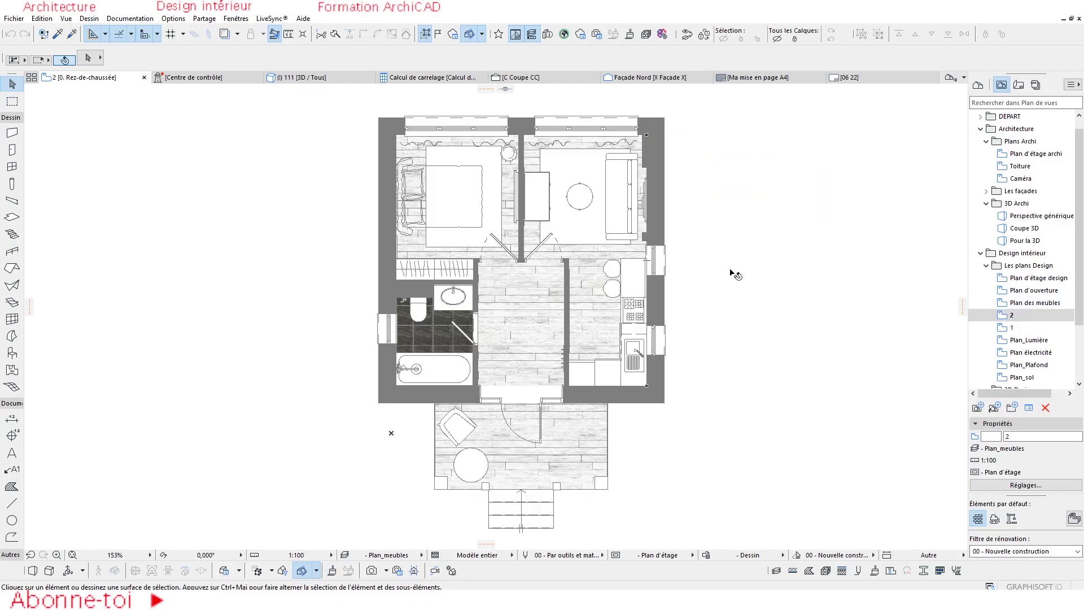
{"action": "right_click", "coordinate": [1011, 320]}
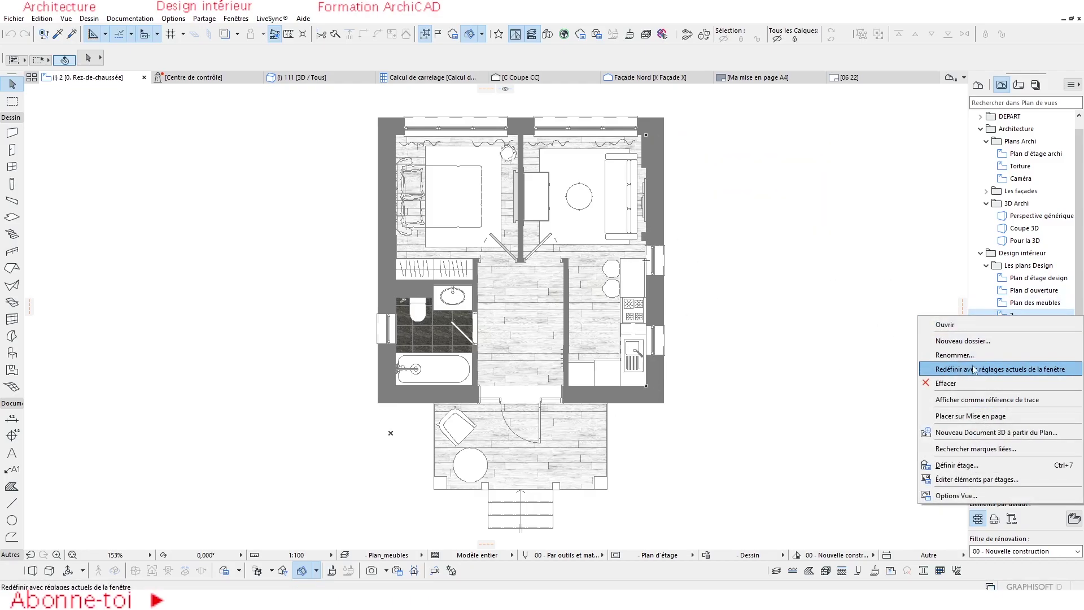
{"action": "left_click", "coordinate": [1031, 368]}
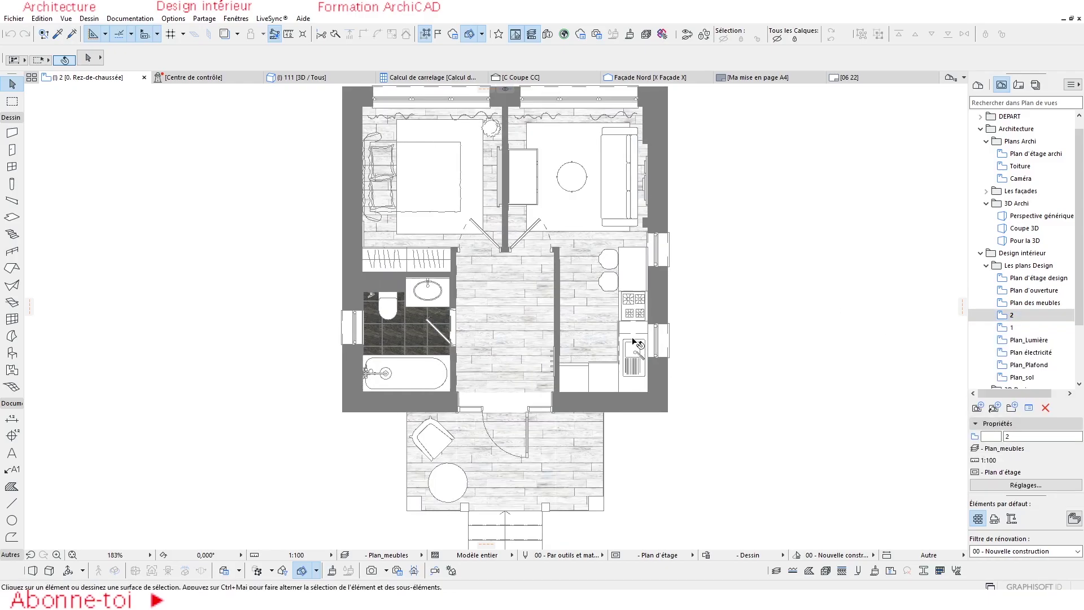
{"action": "scroll", "coordinate": [628, 351], "scroll_direction": "down", "scroll_amount": 3}
{"action": "middle_click_drag", "start_coordinate": [588, 352], "coordinate": [552, 341]}
{"action": "scroll", "coordinate": [568, 351], "scroll_direction": "up", "scroll_amount": 3}
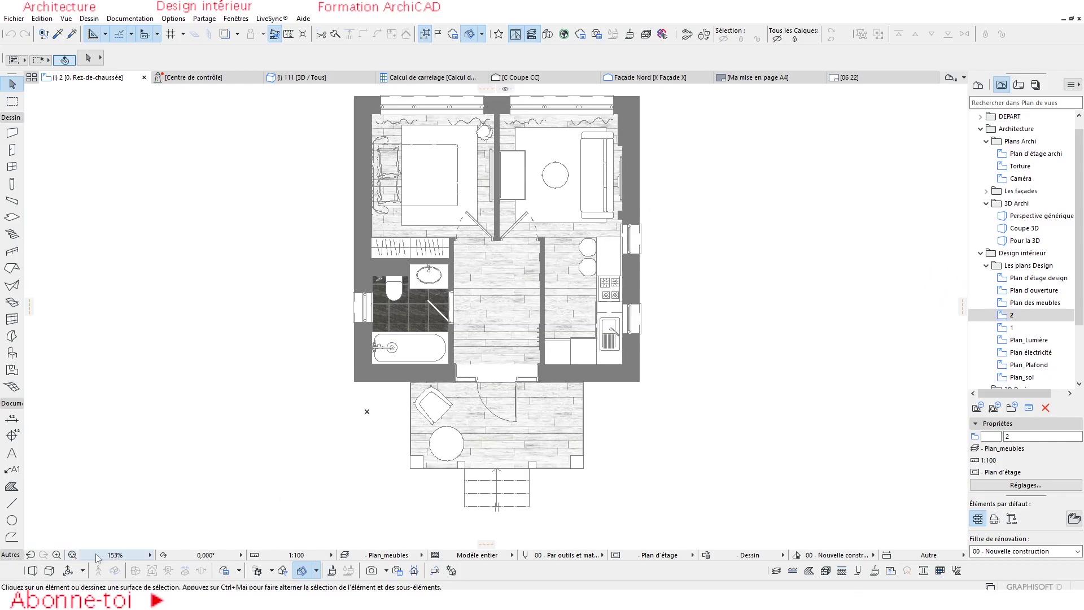
{"action": "scroll", "coordinate": [502, 310], "scroll_direction": "down", "scroll_amount": 2}
{"action": "scroll", "coordinate": [502, 311], "scroll_direction": "up", "scroll_amount": 3}
{"action": "scroll", "coordinate": [502, 311], "scroll_direction": "down", "scroll_amount": 2}
{"action": "scroll", "coordinate": [527, 269], "scroll_direction": "up", "scroll_amount": 3}
{"action": "scroll", "coordinate": [527, 283], "scroll_direction": "down", "scroll_amount": 4}
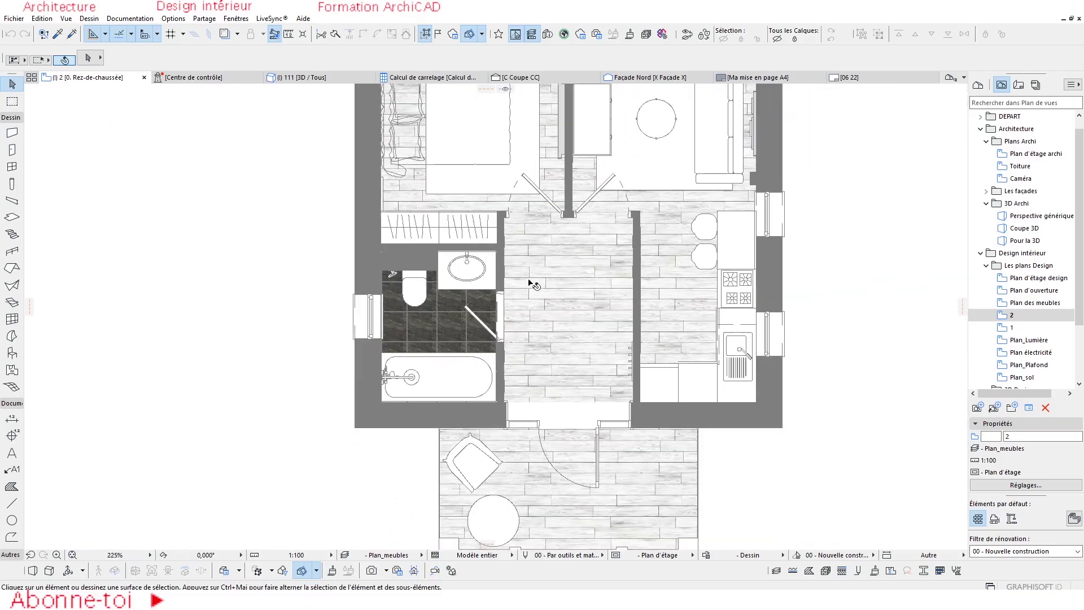
{"action": "scroll", "coordinate": [528, 289], "scroll_direction": "up", "scroll_amount": 2}
{"action": "scroll", "coordinate": [529, 287], "scroll_direction": "up", "scroll_amount": 3}
{"action": "scroll", "coordinate": [529, 288], "scroll_direction": "down", "scroll_amount": 4}
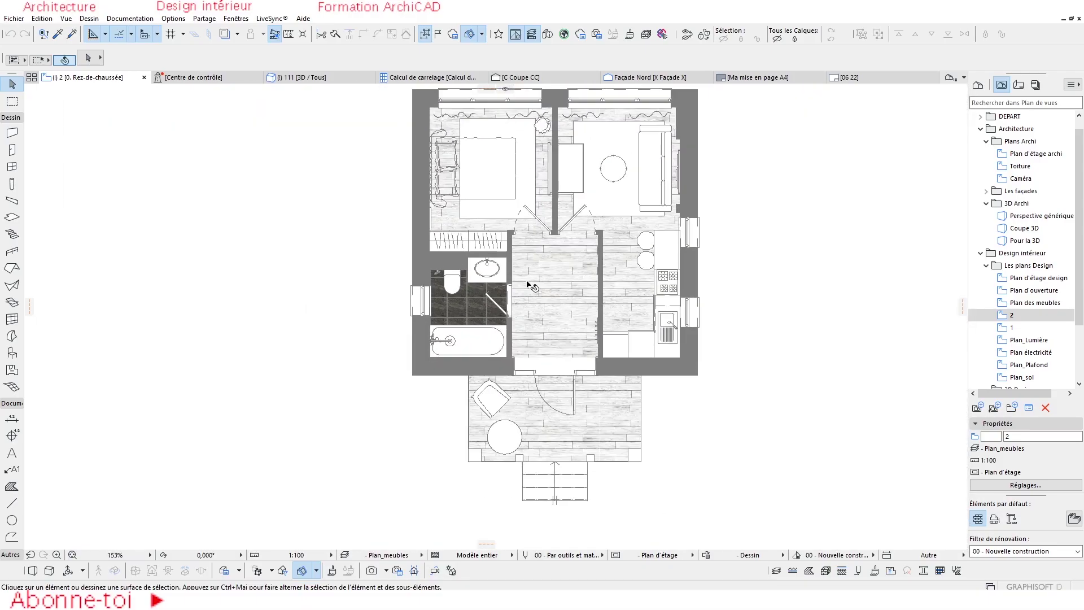
Save the current zoom of the ground-floor plan as "Mon zoom" for the 0. Rez-de-chaussée storey only.
{"action": "scroll", "coordinate": [528, 291], "scroll_direction": "up", "scroll_amount": 3}
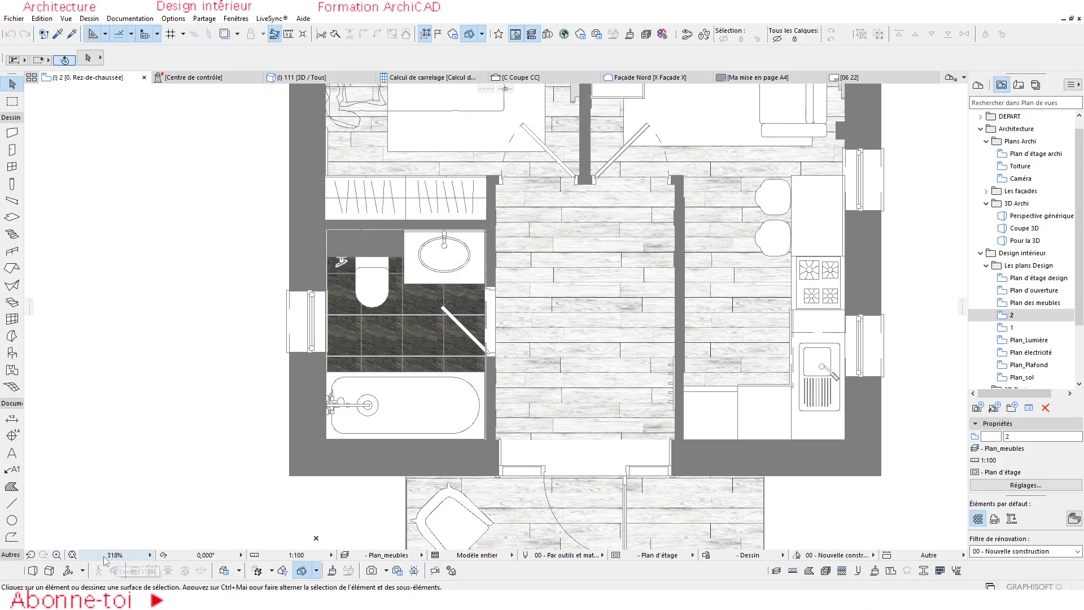
{"action": "scroll", "coordinate": [423, 378], "scroll_direction": "down", "scroll_amount": 5}
{"action": "scroll", "coordinate": [424, 378], "scroll_direction": "up", "scroll_amount": 6}
{"action": "scroll", "coordinate": [423, 378], "scroll_direction": "down", "scroll_amount": 4}
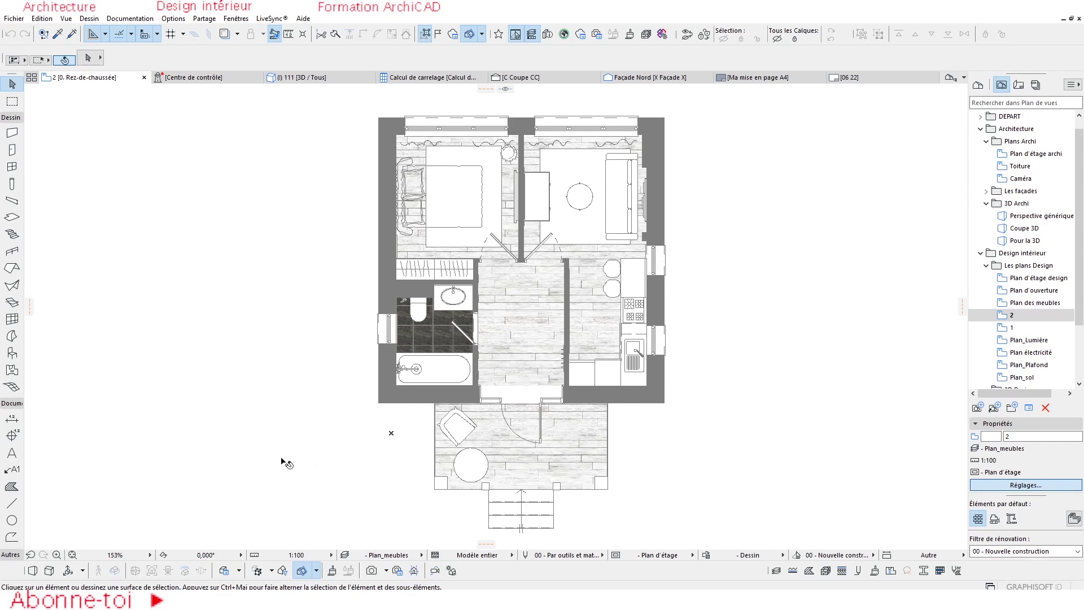
{"action": "left_click", "coordinate": [137, 555]}
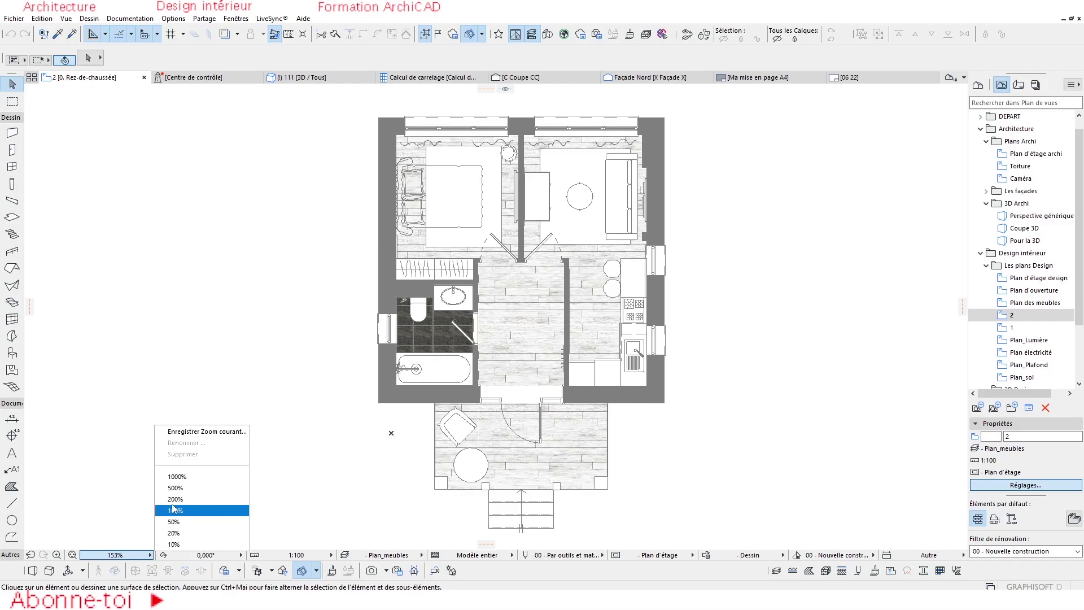
{"action": "left_click", "coordinate": [197, 432]}
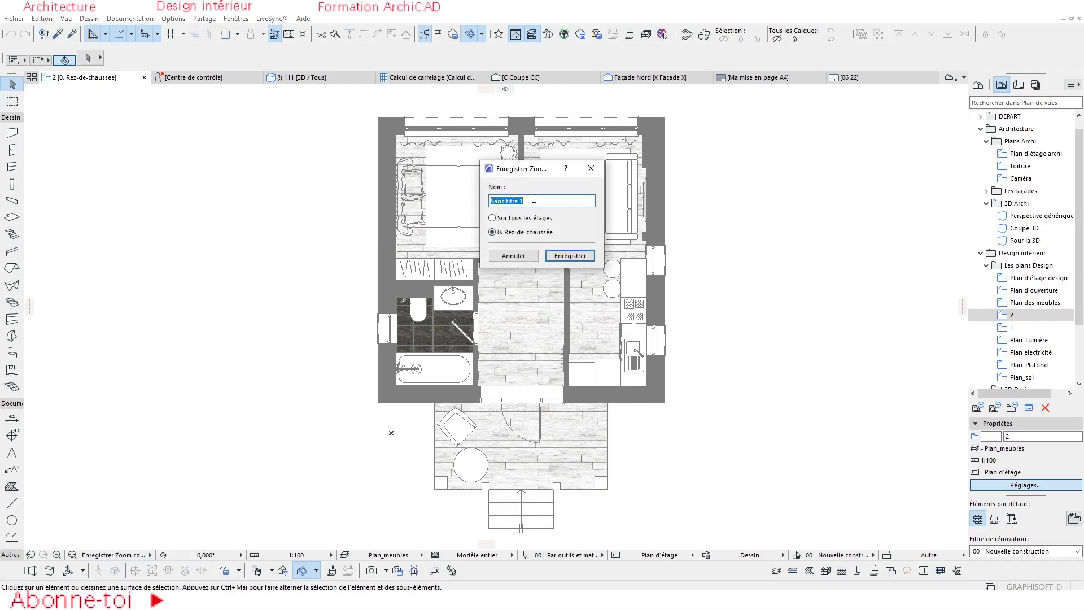
{"action": "type", "text": "Mon zoom"}
{"action": "left_click", "coordinate": [568, 254]}
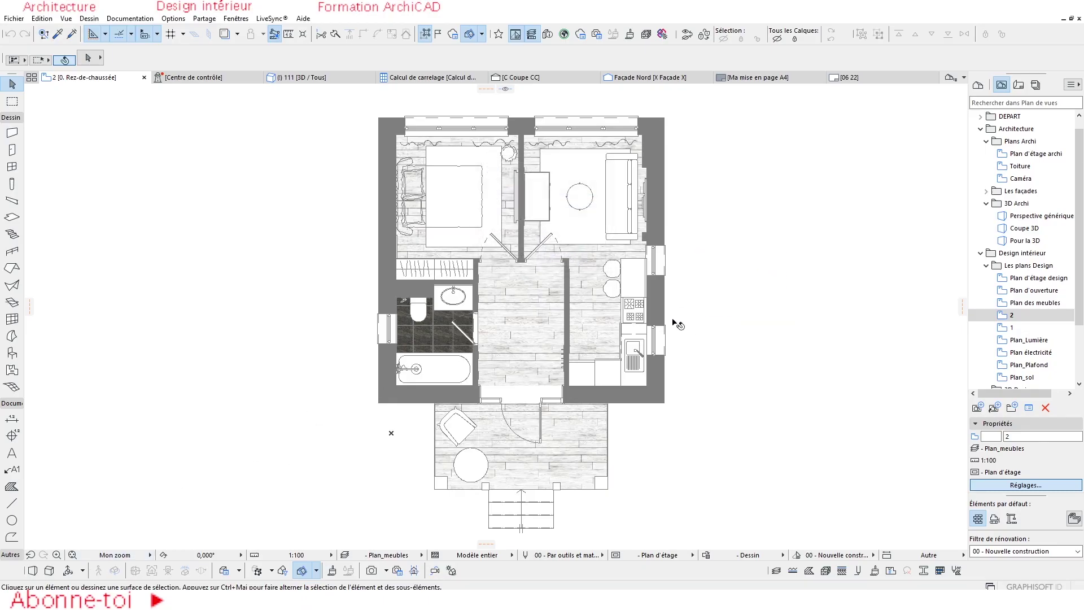
Open view 1, change its zoom and plan position, and reopen view 2 to check which zoom it restores.
{"action": "double_click", "coordinate": [1021, 329]}
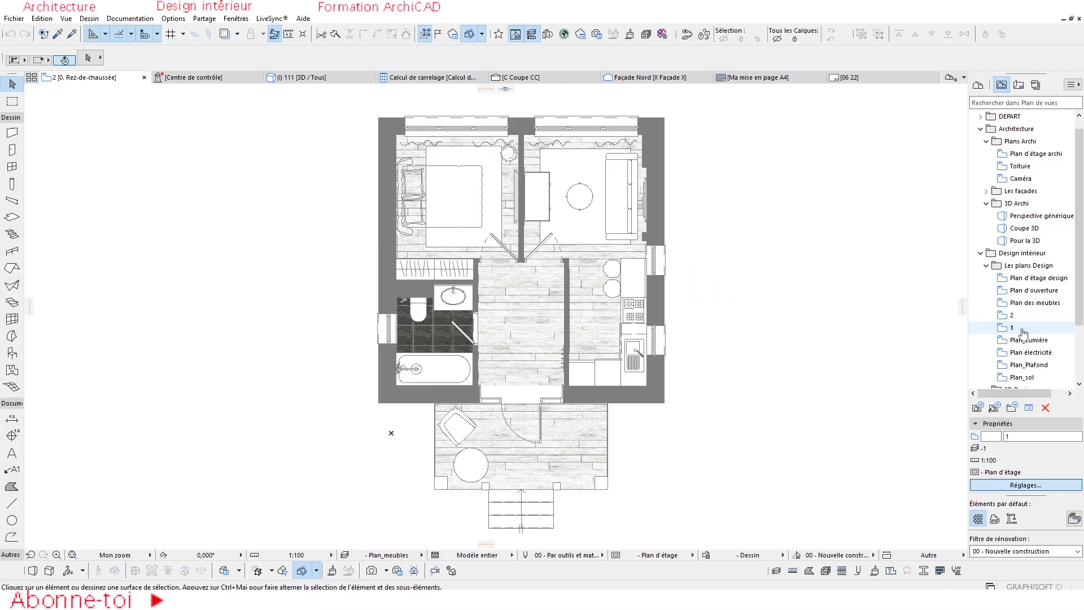
{"action": "scroll", "coordinate": [731, 306], "scroll_direction": "down", "scroll_amount": 5}
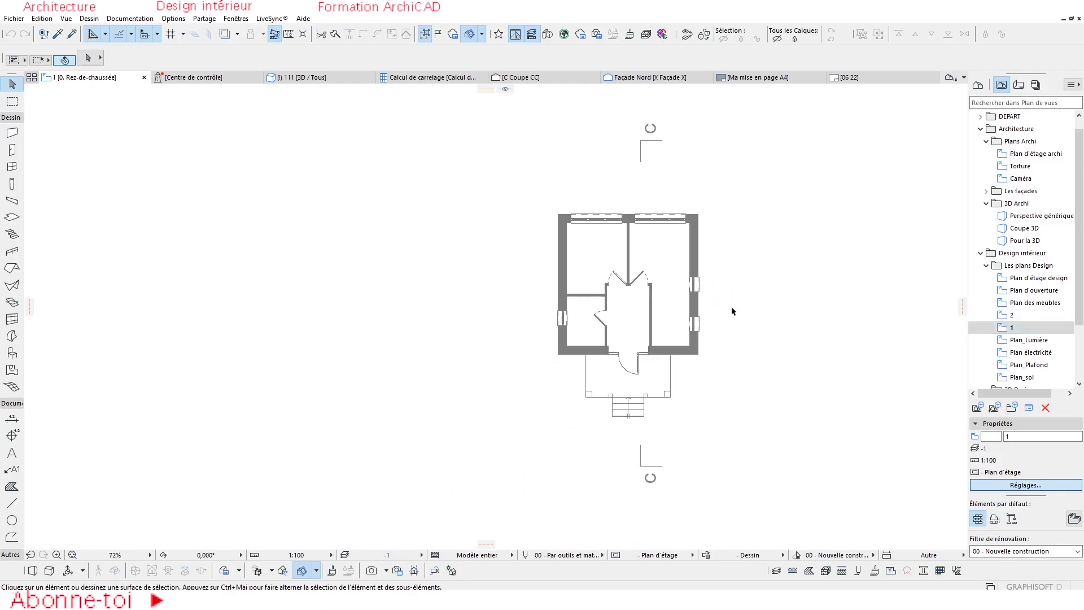
{"action": "scroll", "coordinate": [779, 141], "scroll_direction": "up", "scroll_amount": 3}
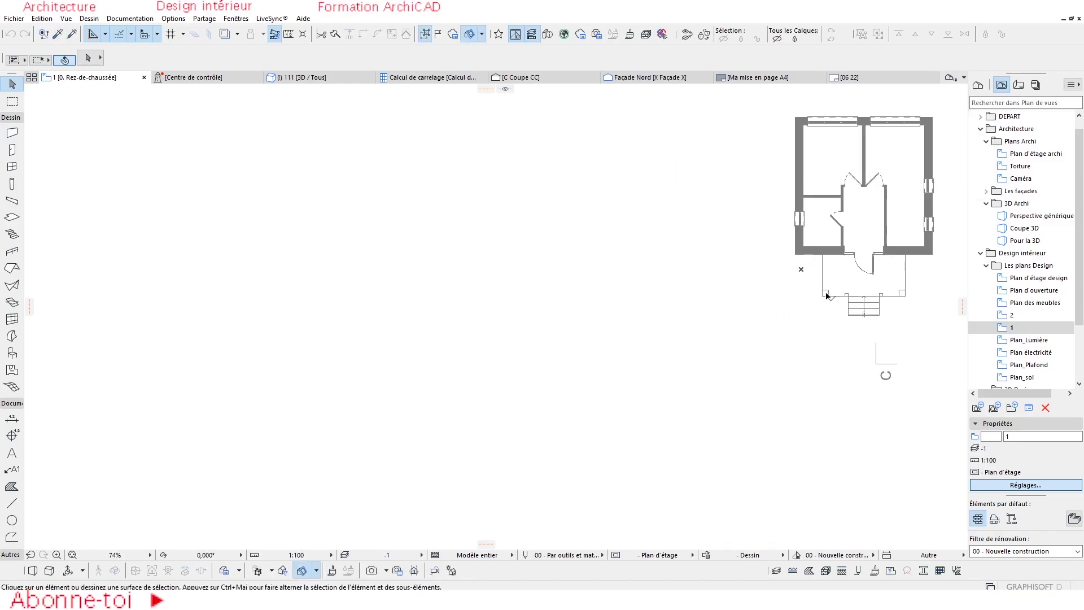
{"action": "double_click", "coordinate": [1011, 316]}
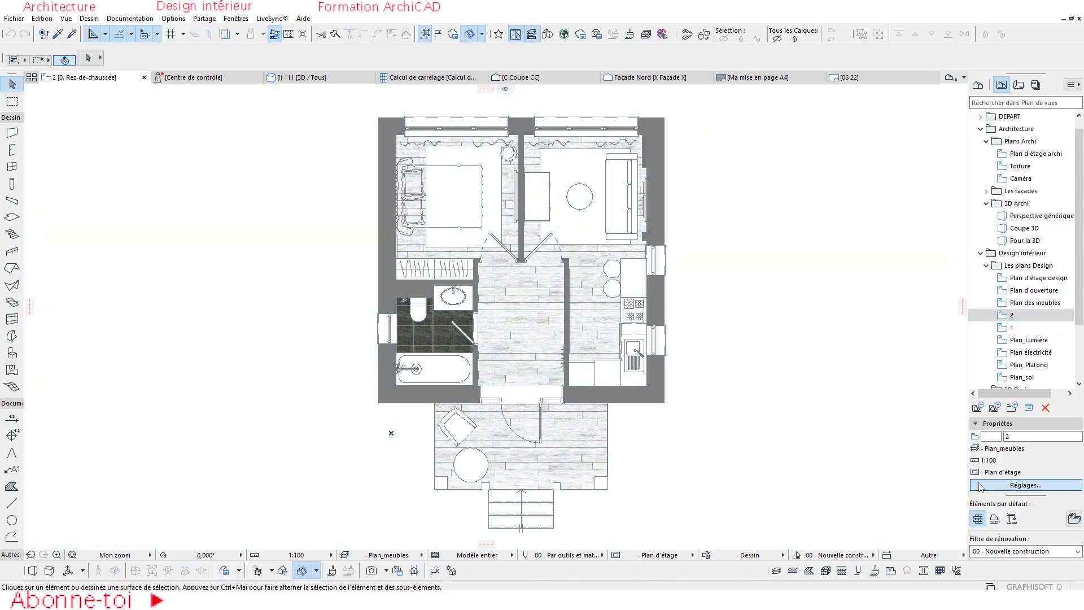
In view 2's settings, turn on the option to ignore zoom and rotation when opening the view.
{"action": "left_click", "coordinate": [1021, 488]}
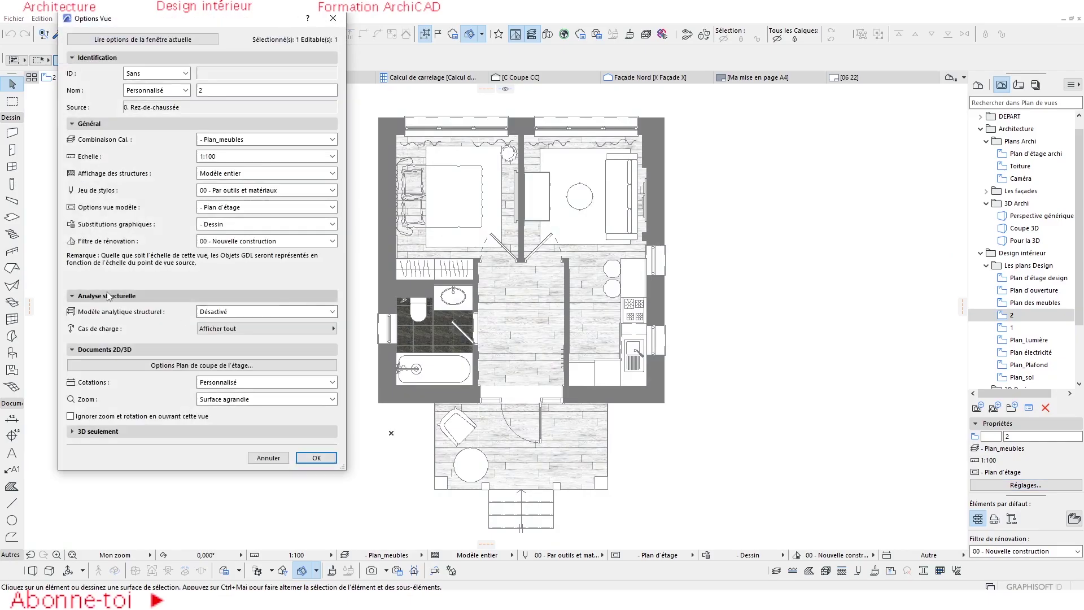
{"action": "left_click", "coordinate": [99, 350]}
{"action": "left_click", "coordinate": [100, 350]}
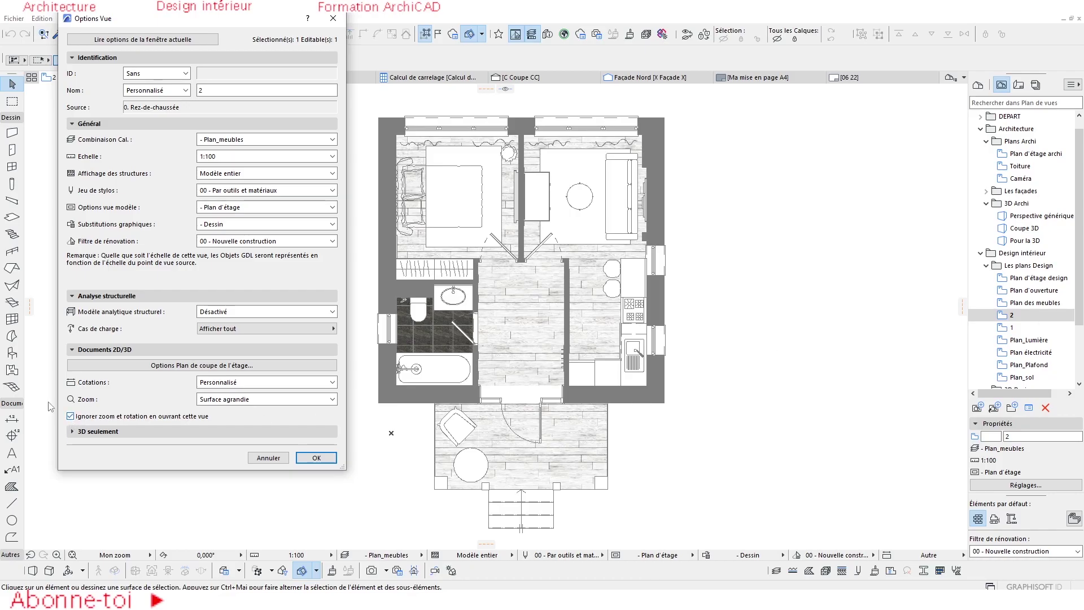
{"action": "left_click", "coordinate": [334, 458]}
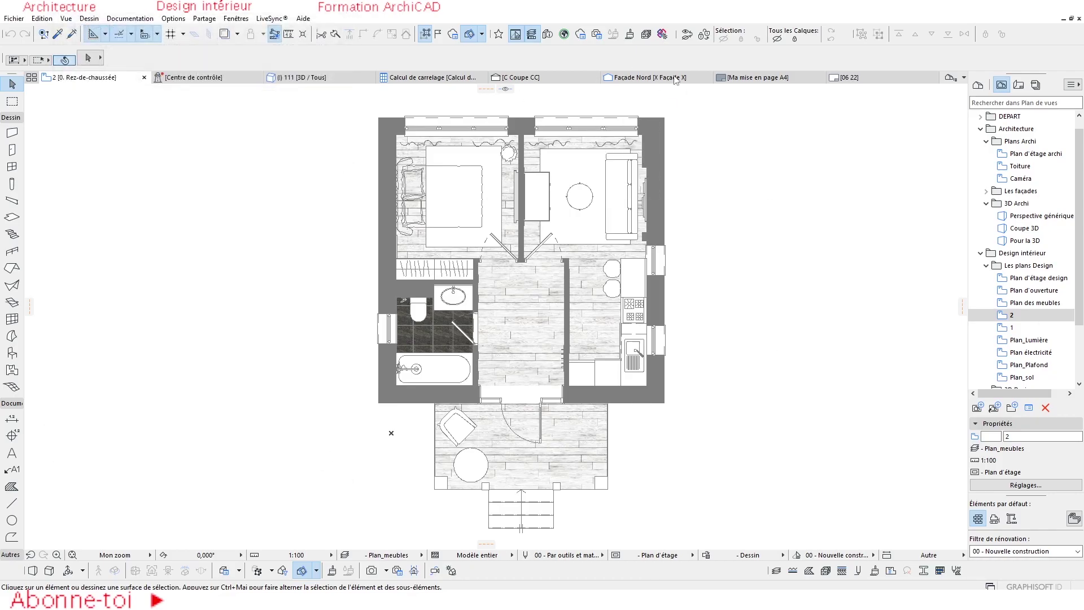
Open view 1, zoom out and shift the plan sideways, and reopen view 2 to check its zoom behaviour.
{"action": "double_click", "coordinate": [1016, 328]}
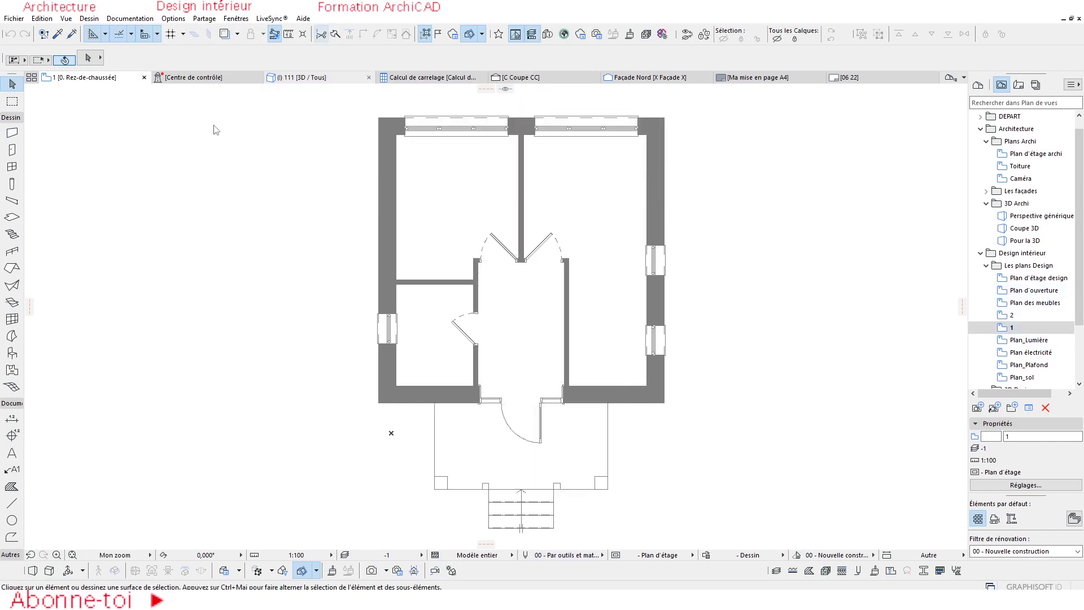
{"action": "scroll", "coordinate": [612, 280], "scroll_direction": "down", "scroll_amount": 5}
{"action": "middle_click_drag", "start_coordinate": [535, 291], "coordinate": [726, 273]}
{"action": "scroll", "coordinate": [688, 244], "scroll_direction": "up", "scroll_amount": 2}
{"action": "left_click", "coordinate": [702, 199]}
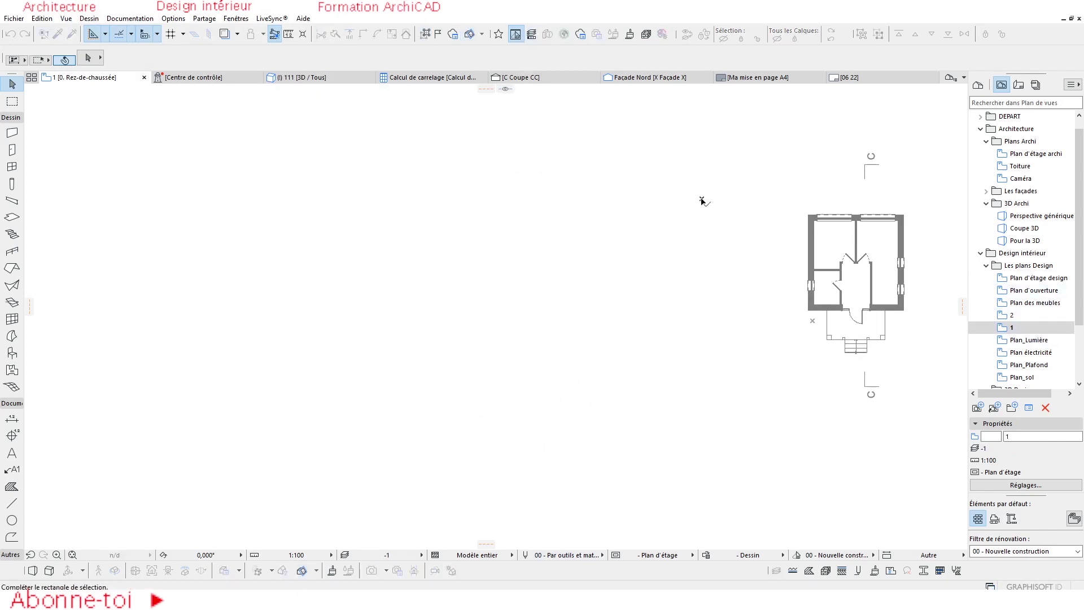
{"action": "scroll", "coordinate": [692, 214], "scroll_direction": "up", "scroll_amount": 3}
{"action": "scroll", "coordinate": [688, 204], "scroll_direction": "down", "scroll_amount": 3}
{"action": "middle_click_drag", "start_coordinate": [745, 221], "coordinate": [736, 217]}
{"action": "left_click", "coordinate": [734, 215]}
{"action": "double_click", "coordinate": [998, 315]}
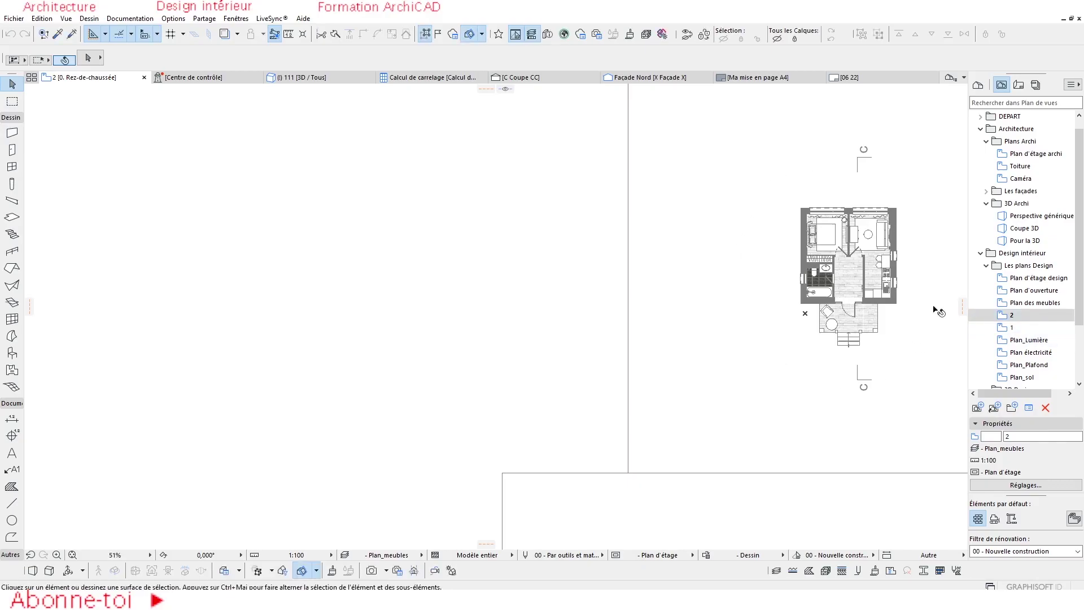
Return to view 1, move the plan to the opposite side, and open view 2 to compare its framing.
{"action": "double_click", "coordinate": [1012, 328]}
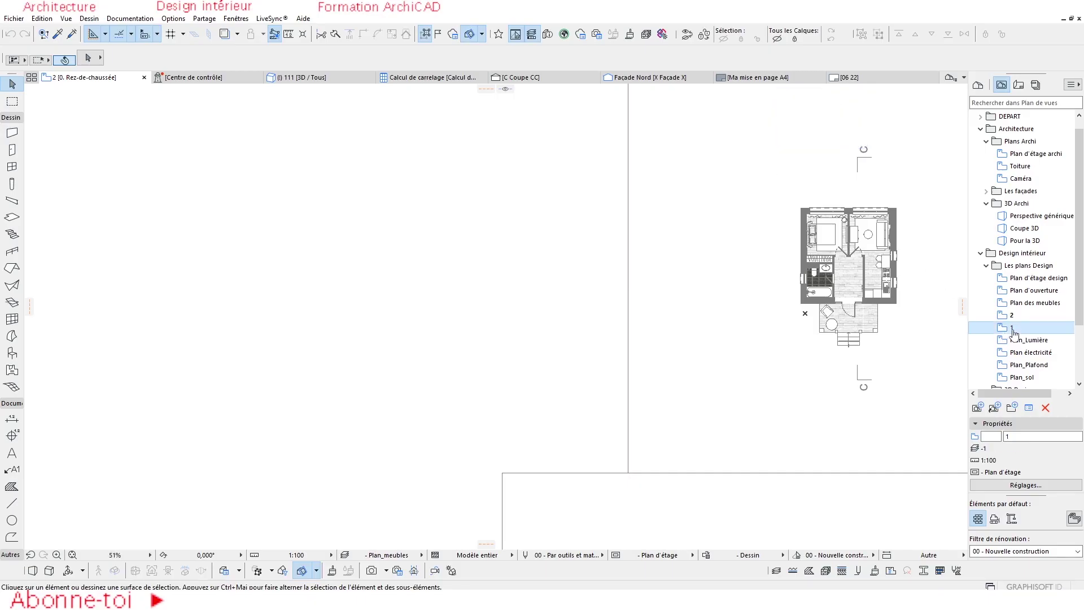
{"action": "scroll", "coordinate": [963, 329], "scroll_direction": "down", "scroll_amount": 2}
{"action": "middle_click_drag", "start_coordinate": [822, 286], "coordinate": [80, 185]}
{"action": "scroll", "coordinate": [80, 185], "scroll_direction": "up", "scroll_amount": 2}
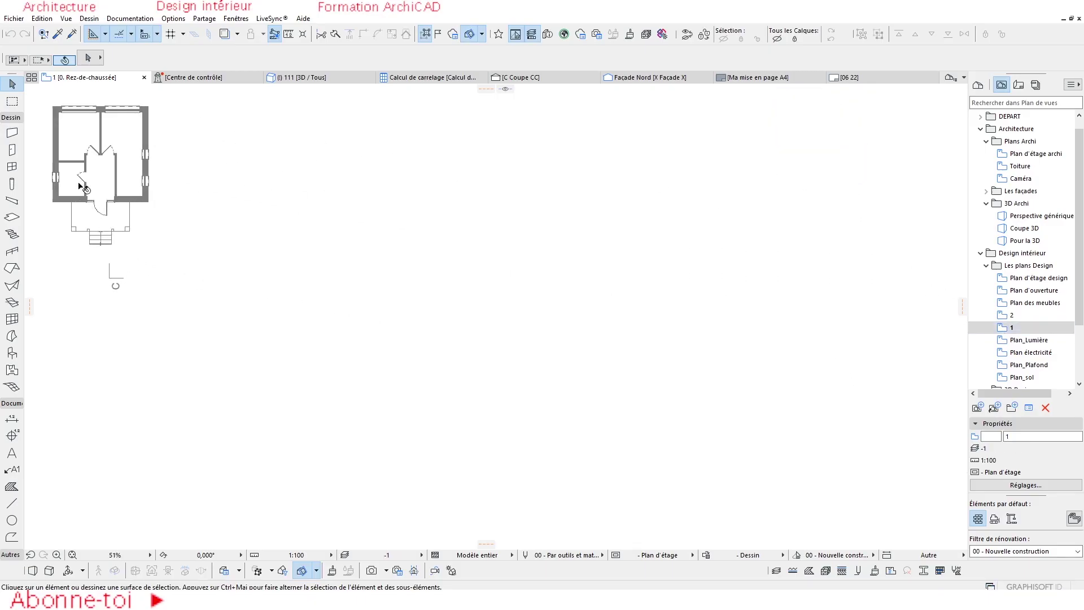
{"action": "double_click", "coordinate": [1019, 317]}
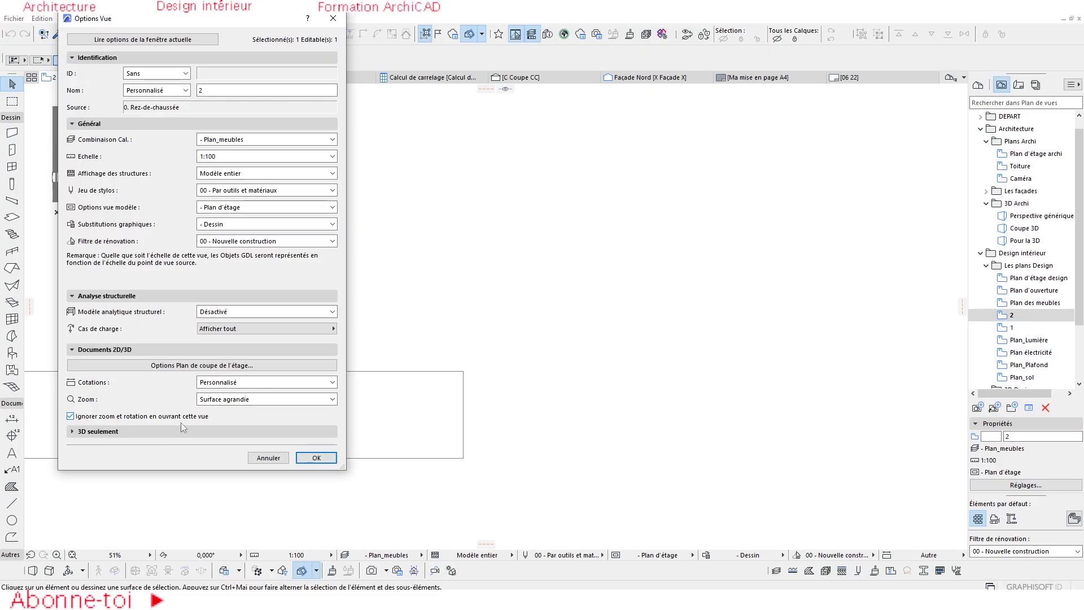
Turn off the option to ignore zoom and rotation for view 2 and check the plan's restored framing.
{"action": "left_click", "coordinate": [70, 417]}
{"action": "left_click", "coordinate": [318, 458]}
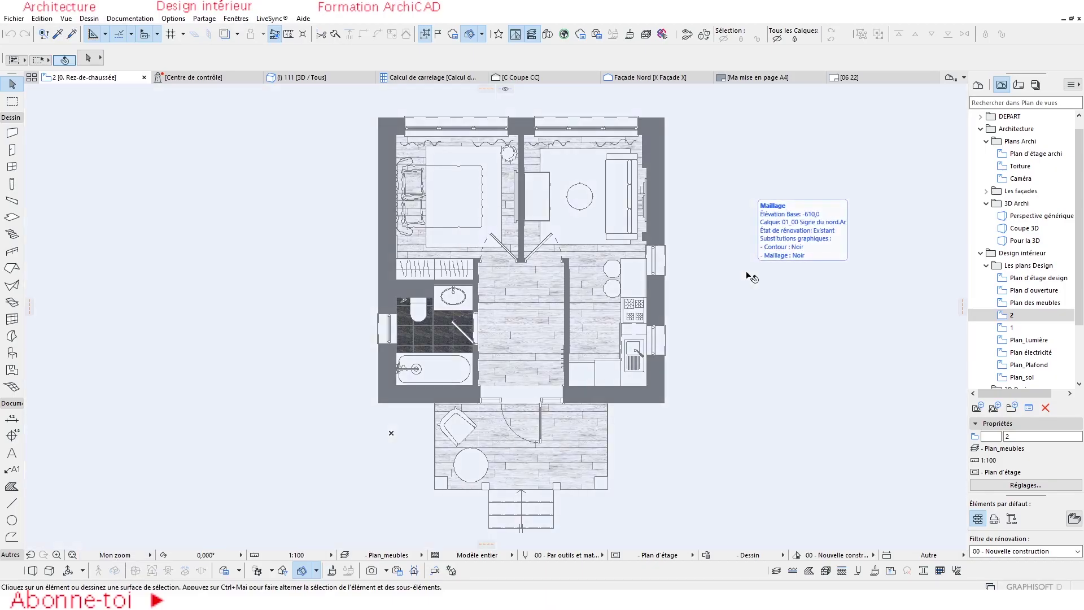
{"action": "scroll", "coordinate": [498, 339], "scroll_direction": "down", "scroll_amount": 1}
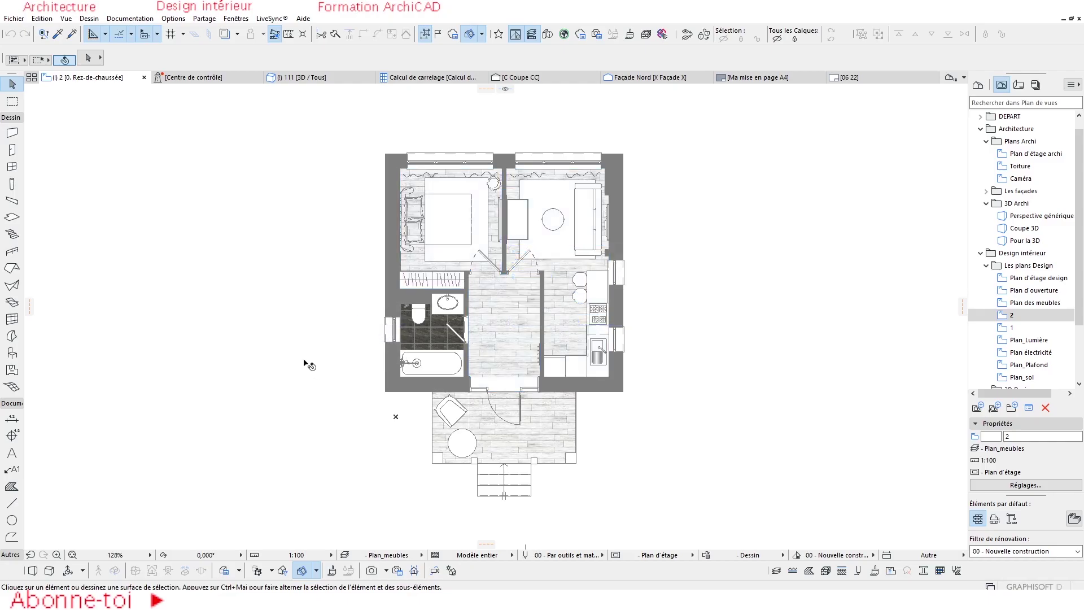
{"action": "scroll", "coordinate": [311, 404], "scroll_direction": "down", "scroll_amount": 1}
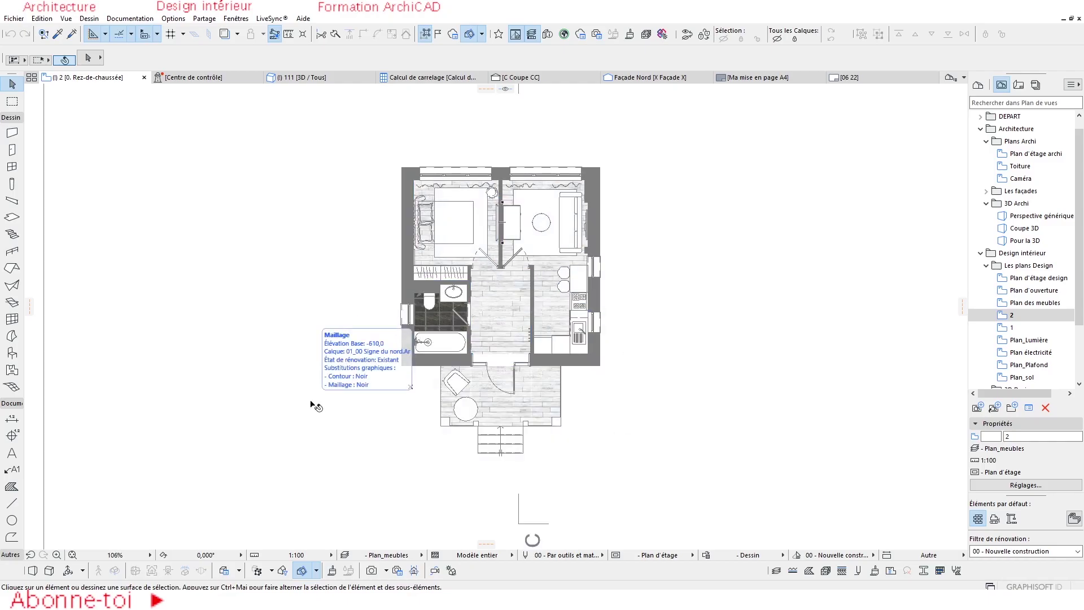